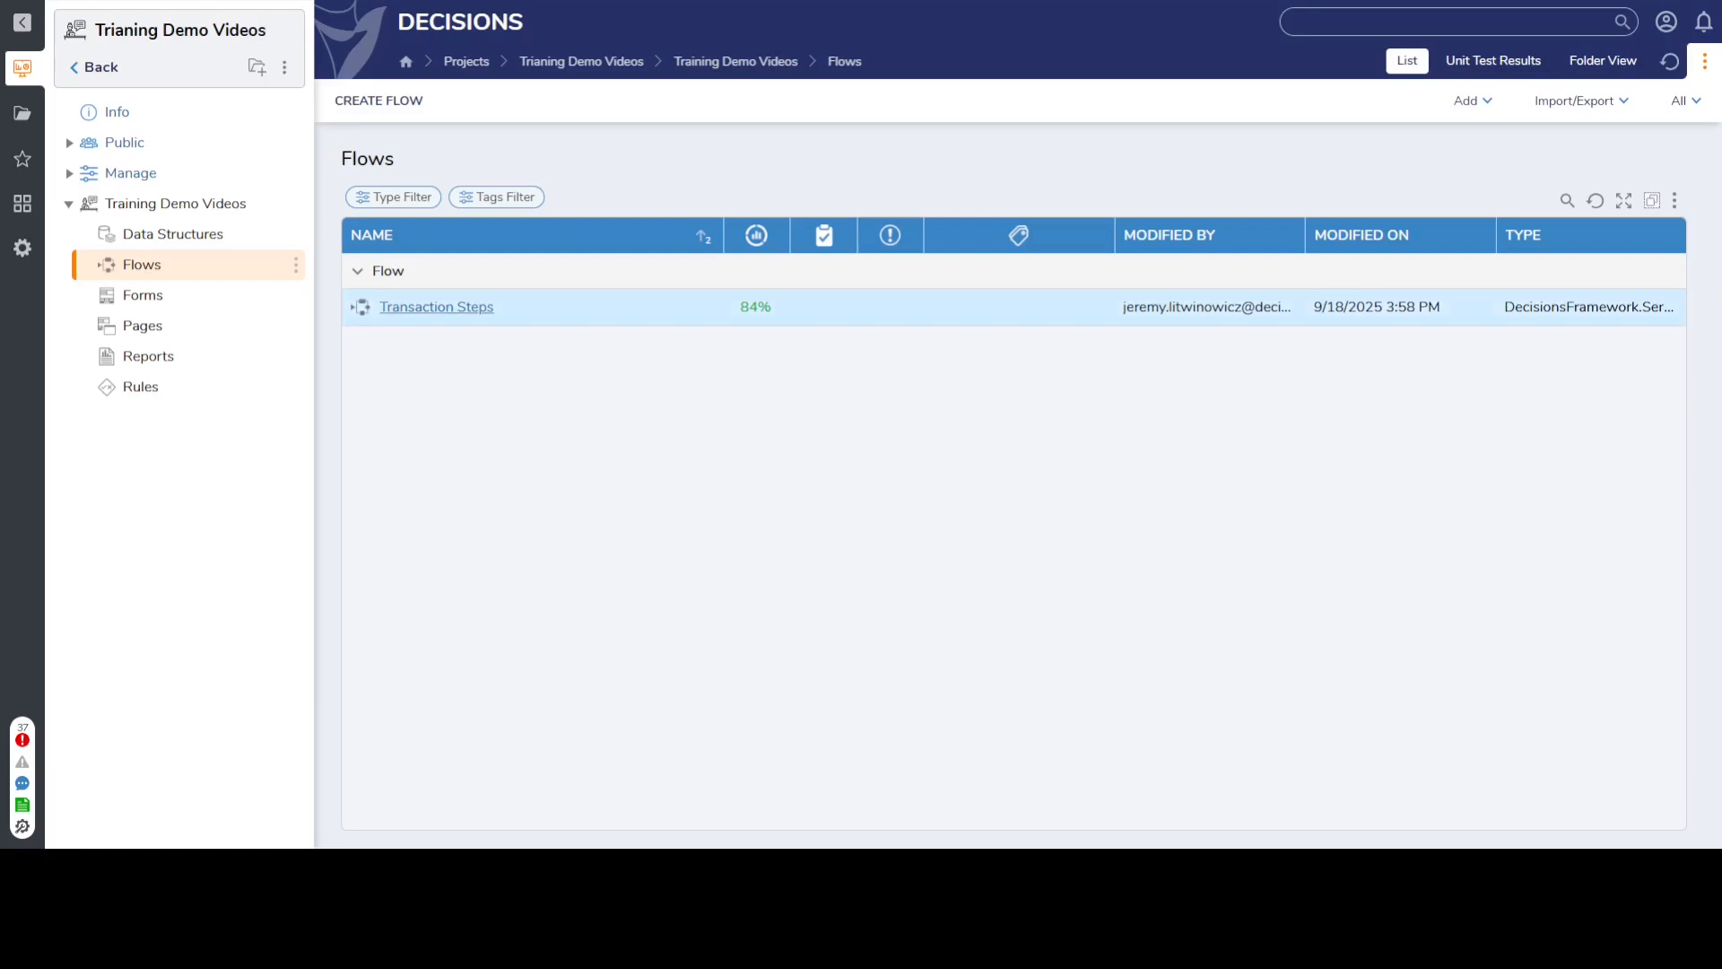
- Open the Transaction Steps flow for editing from the project's list of flows
left_click(426, 308)
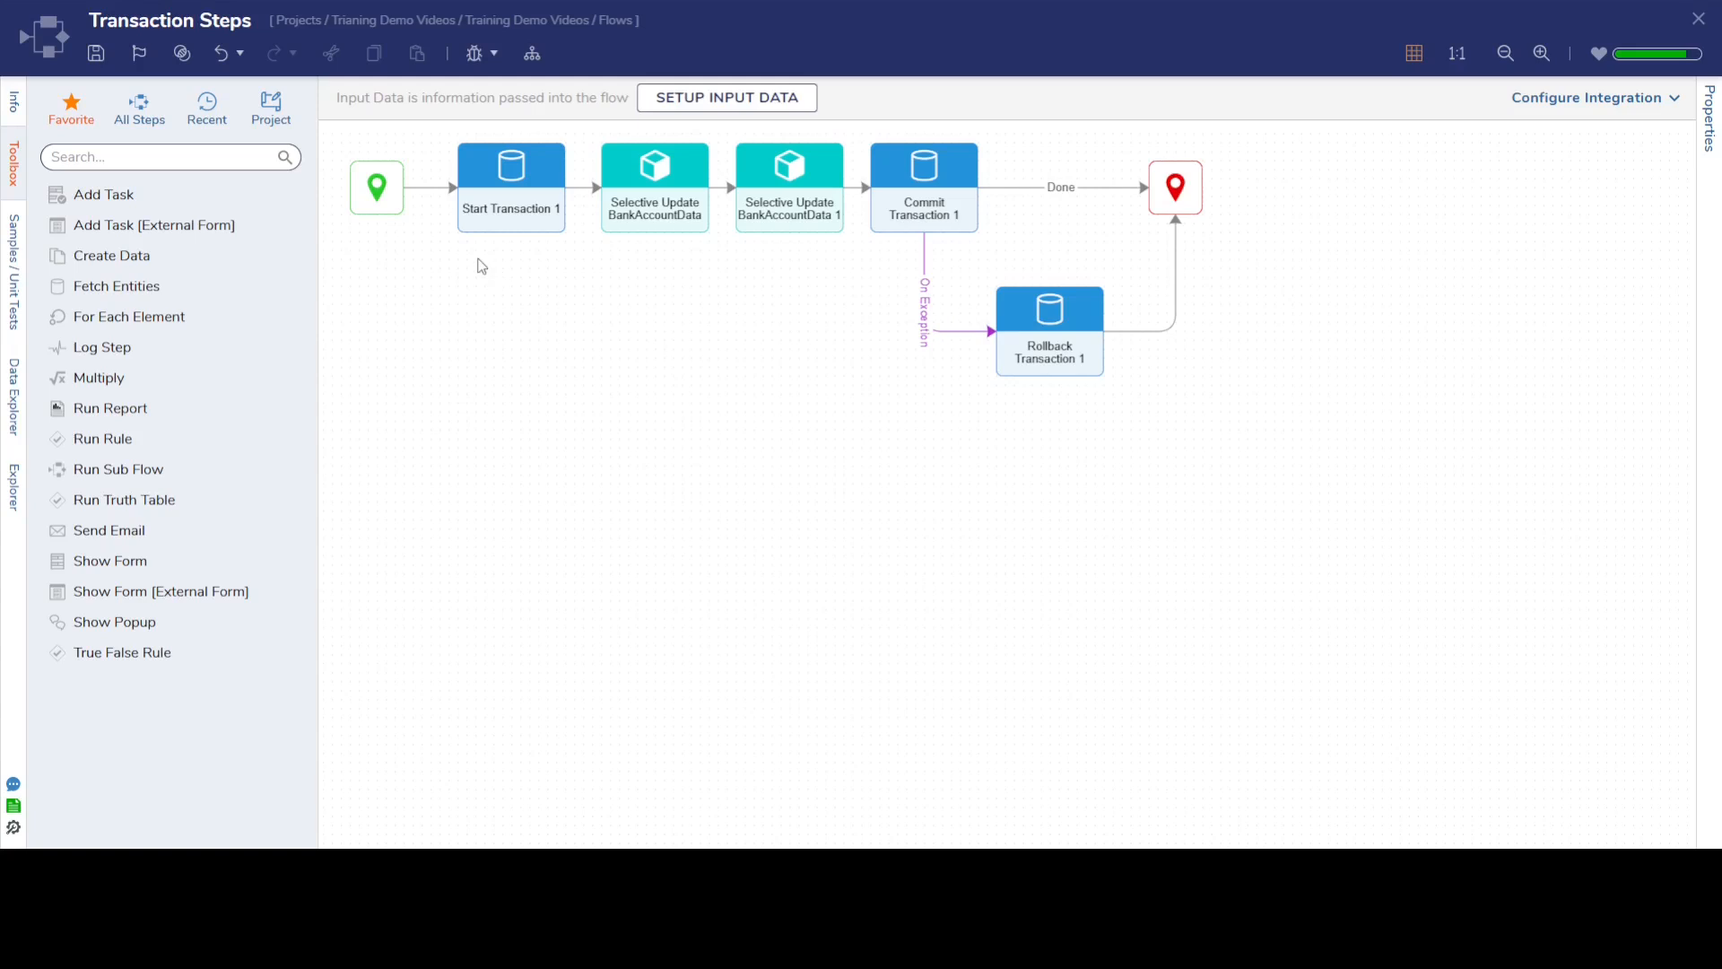
mouse_move(511, 230)
mouse_move(412, 177)
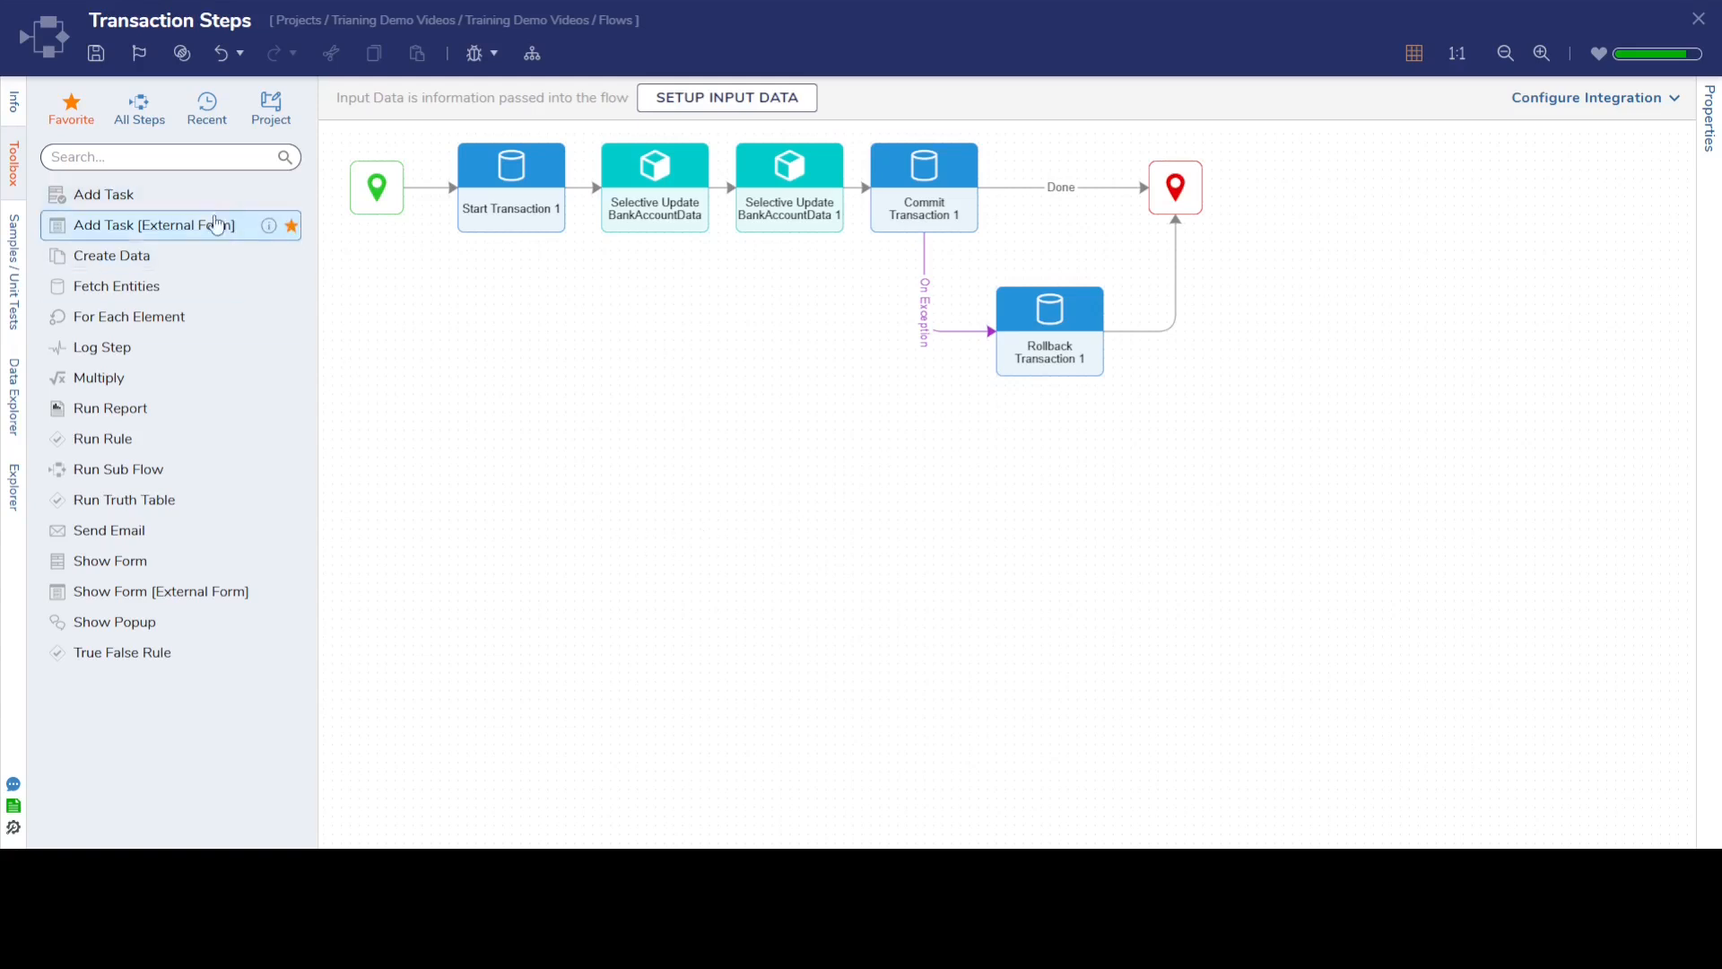
- Try placing an In Transaction step from the Database transaction steps below the existing flow, and remove it again
left_click(139, 112)
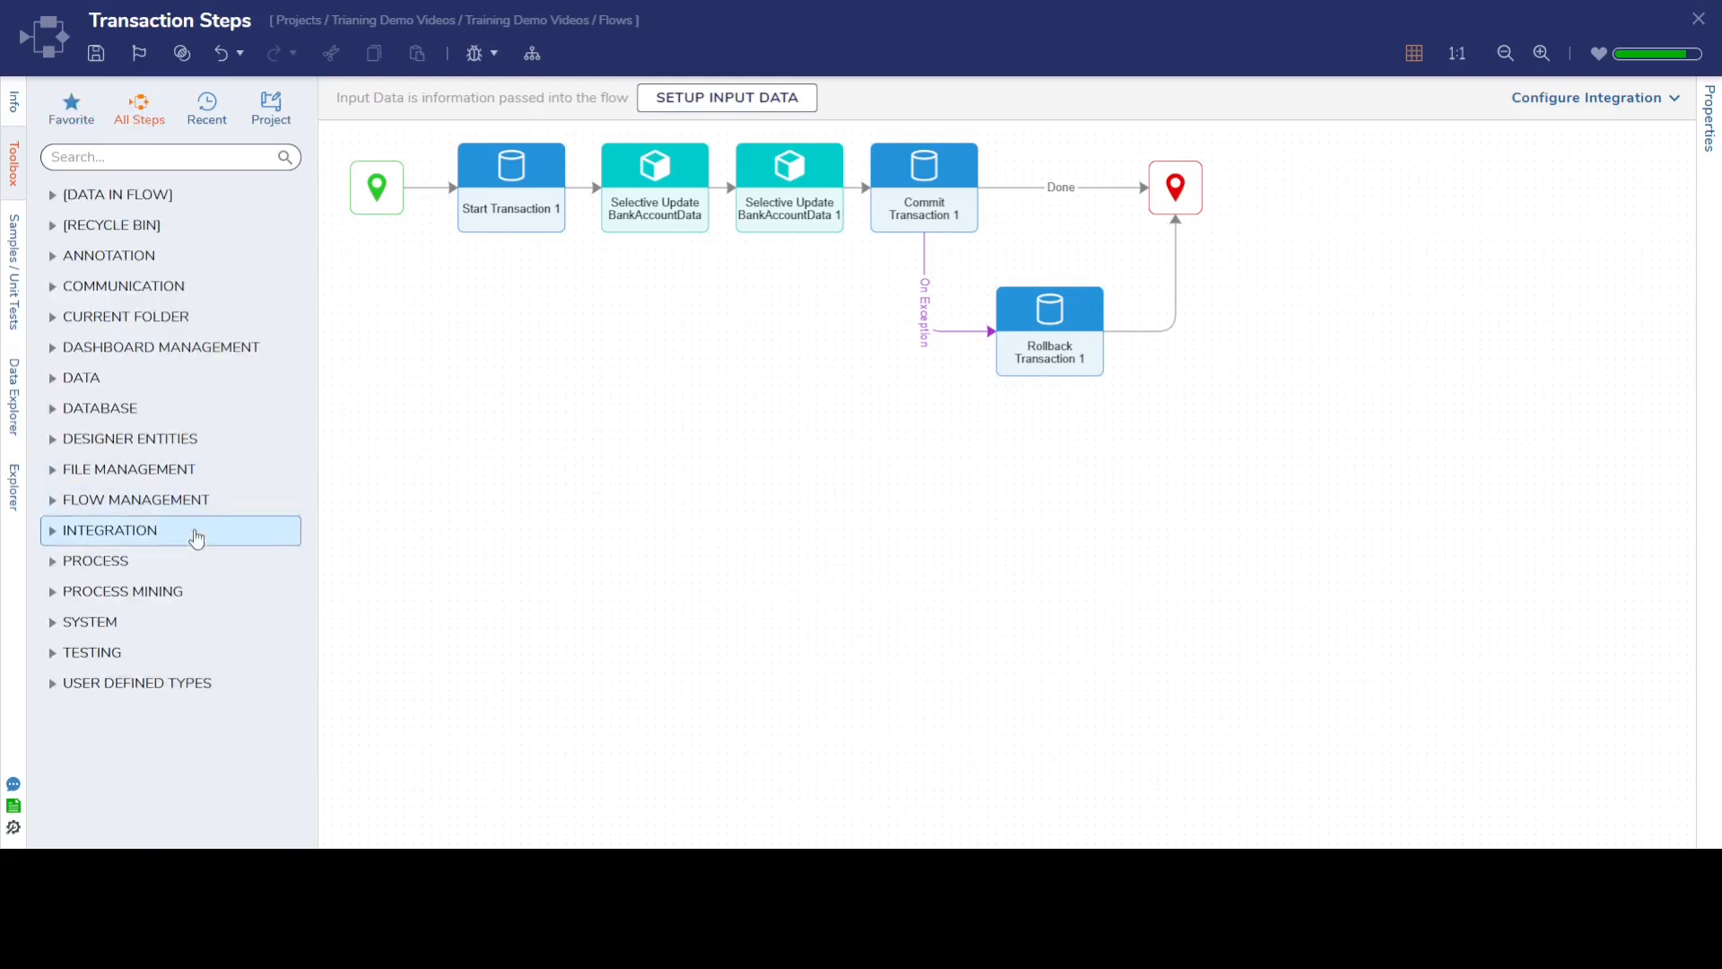
left_click(94, 408)
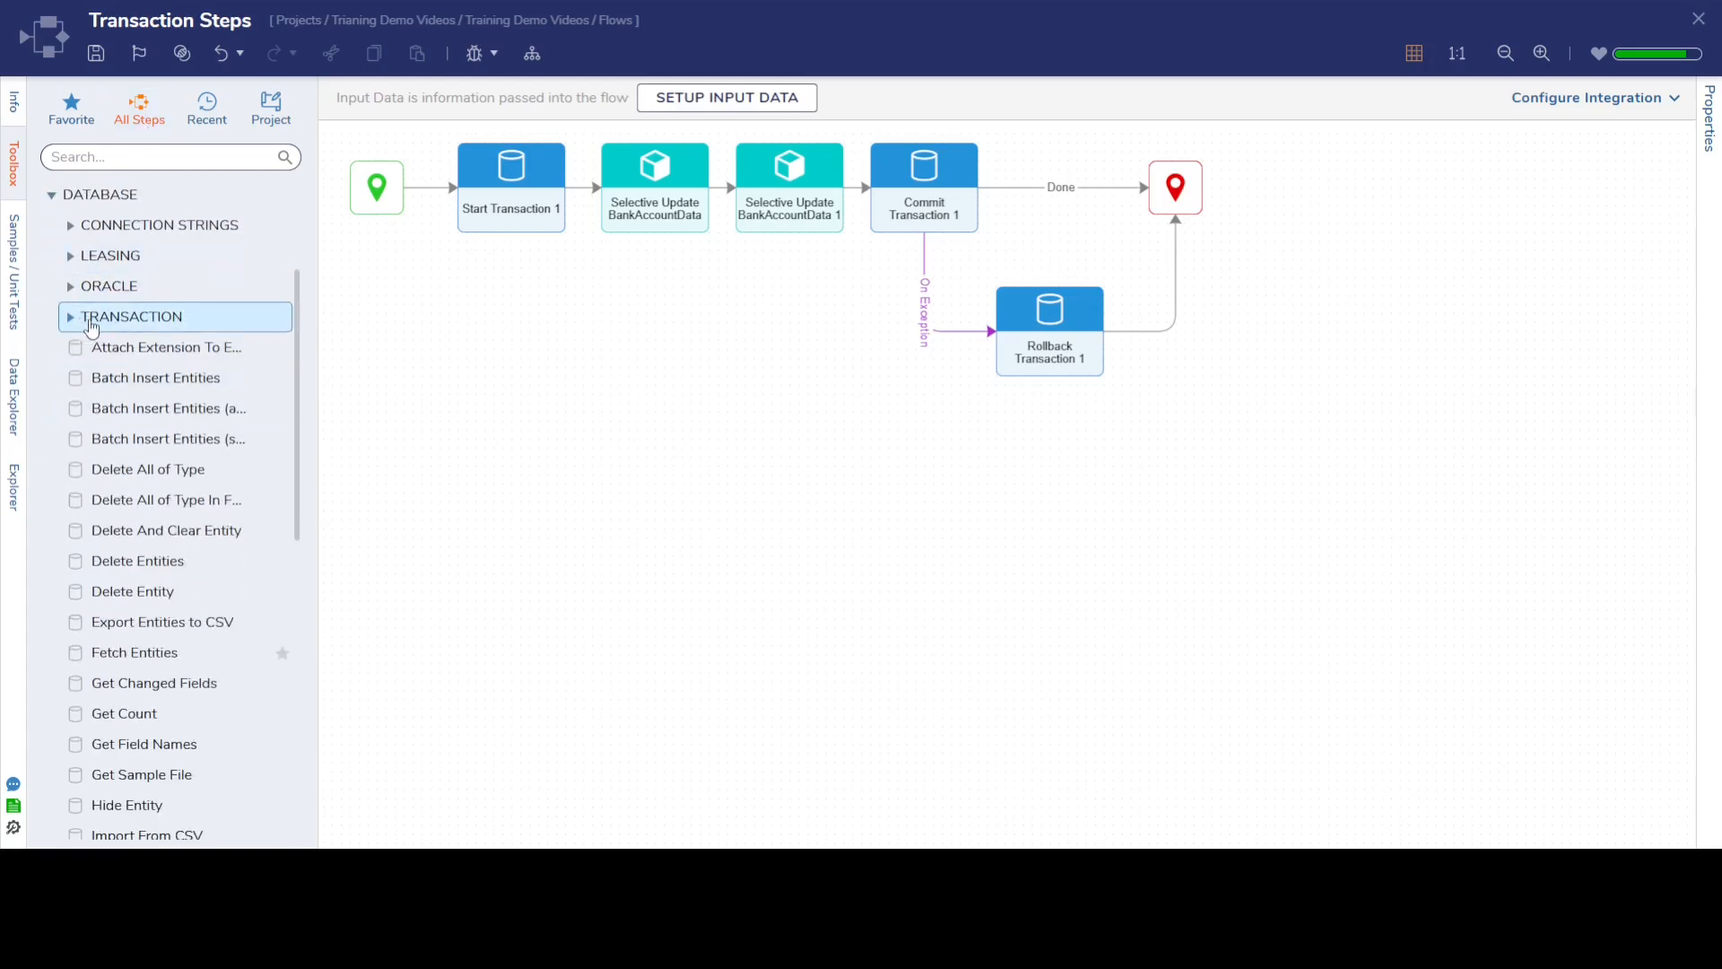
left_click(73, 321)
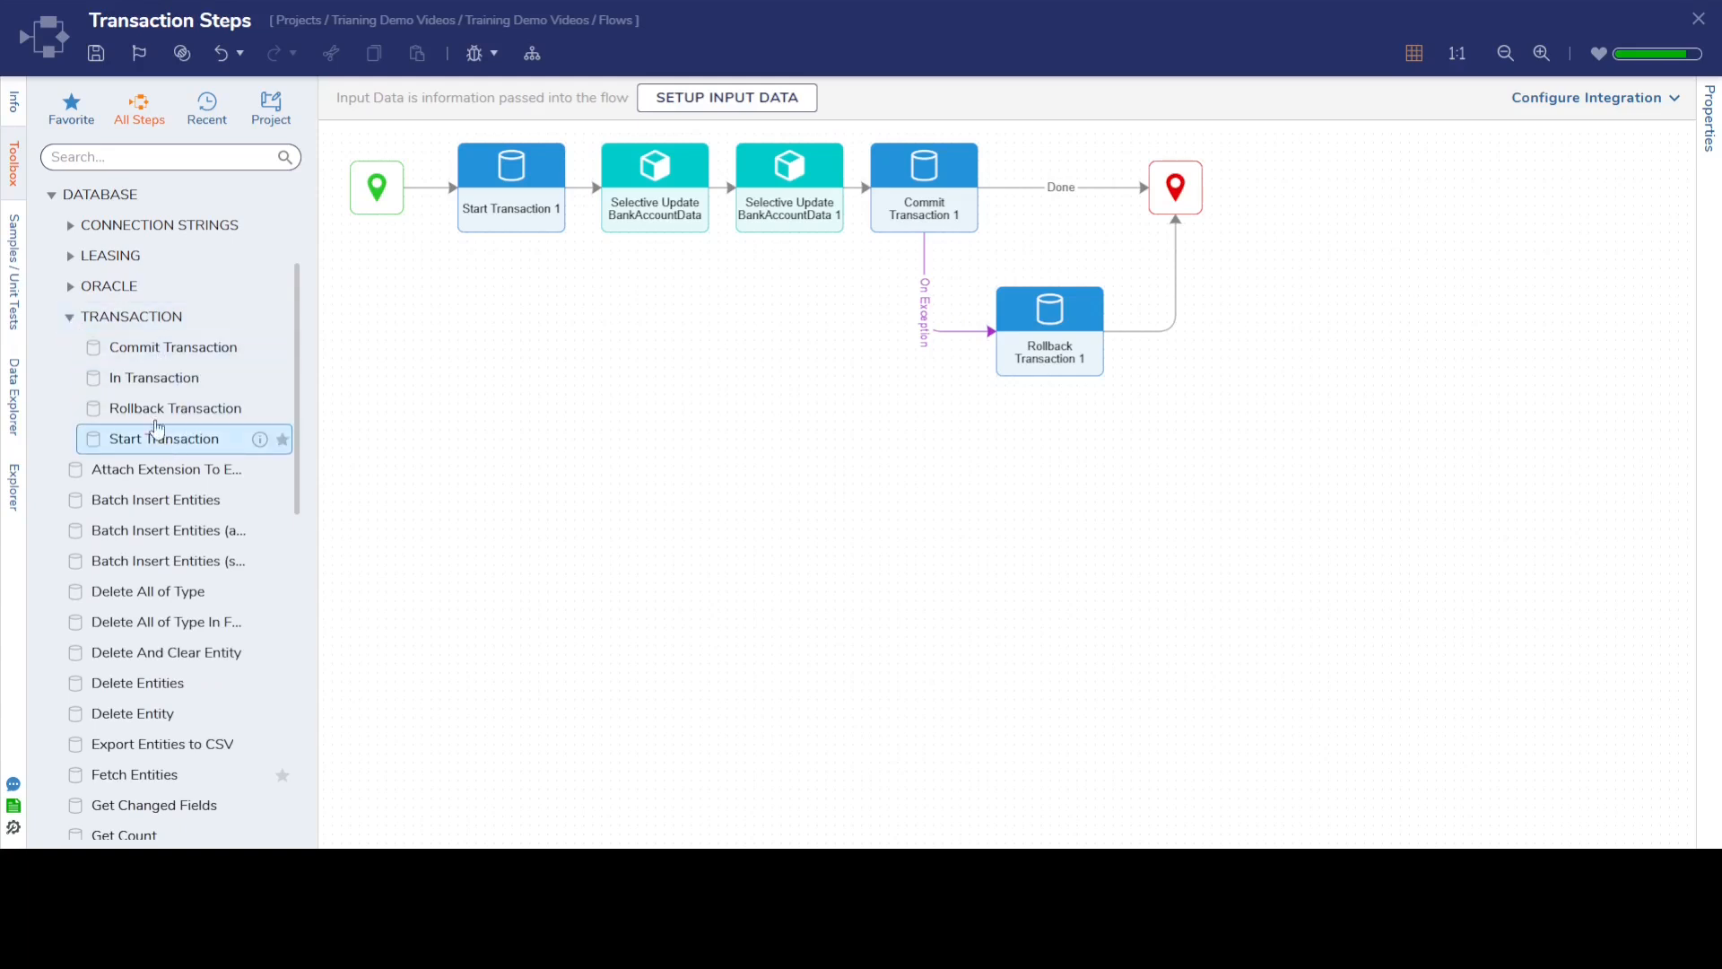
left_click_drag(159, 375, 507, 469)
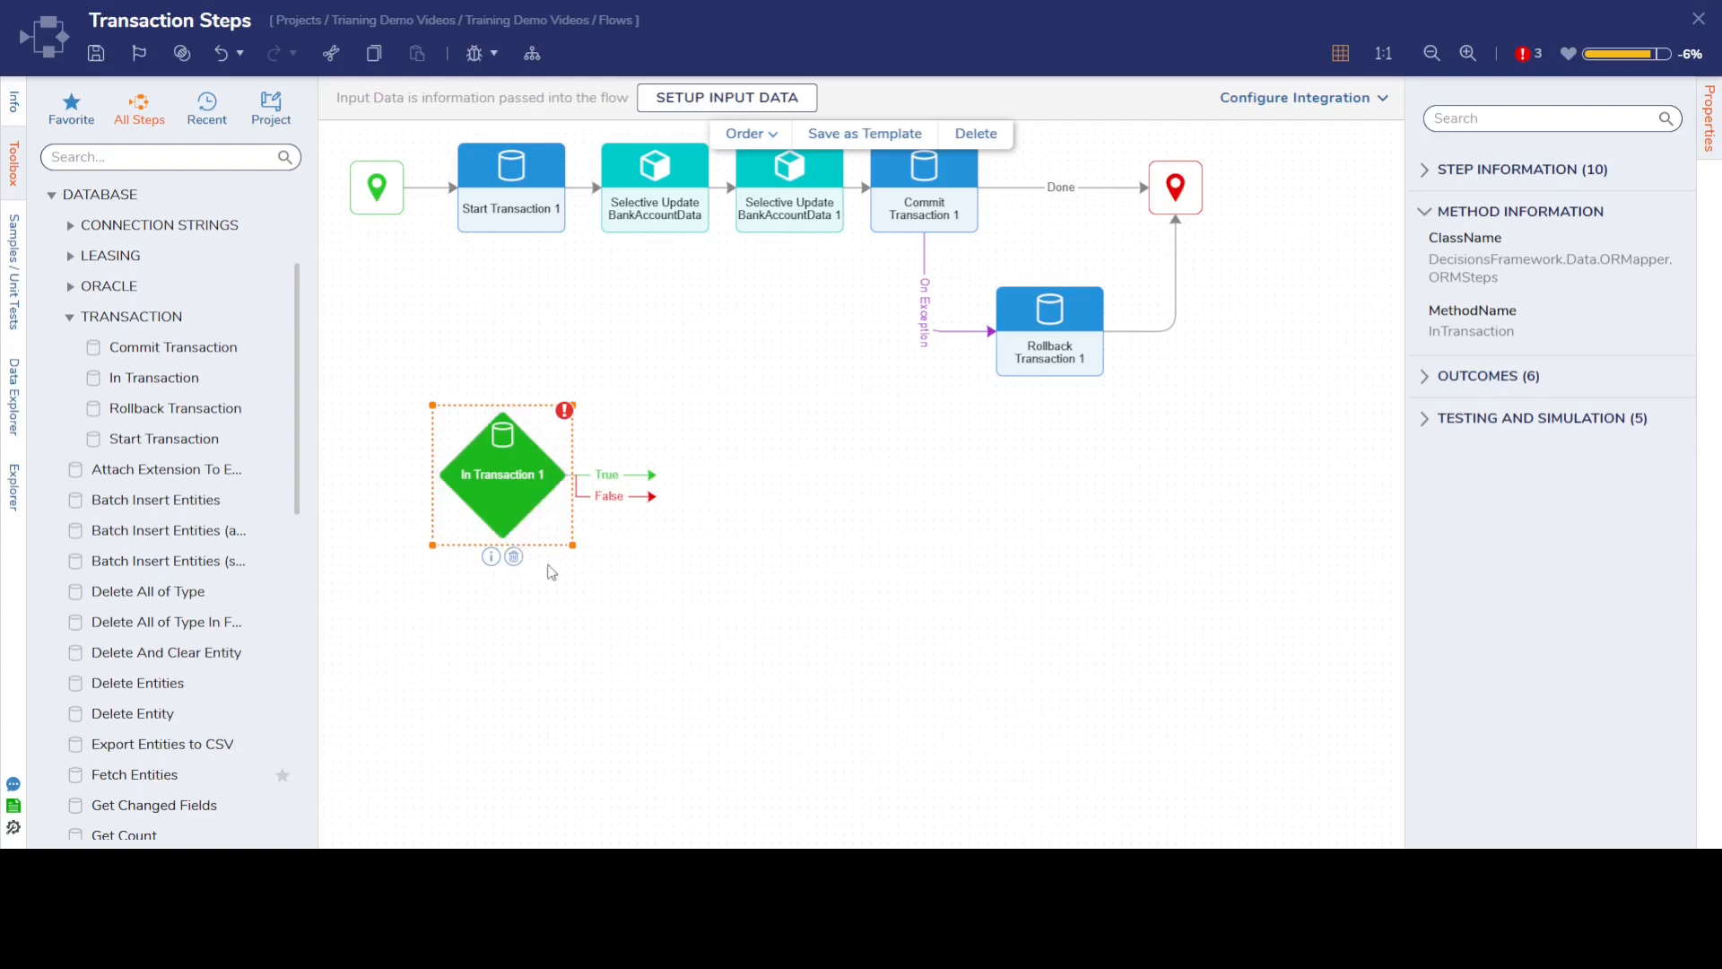
left_click_drag(488, 488, 545, 515)
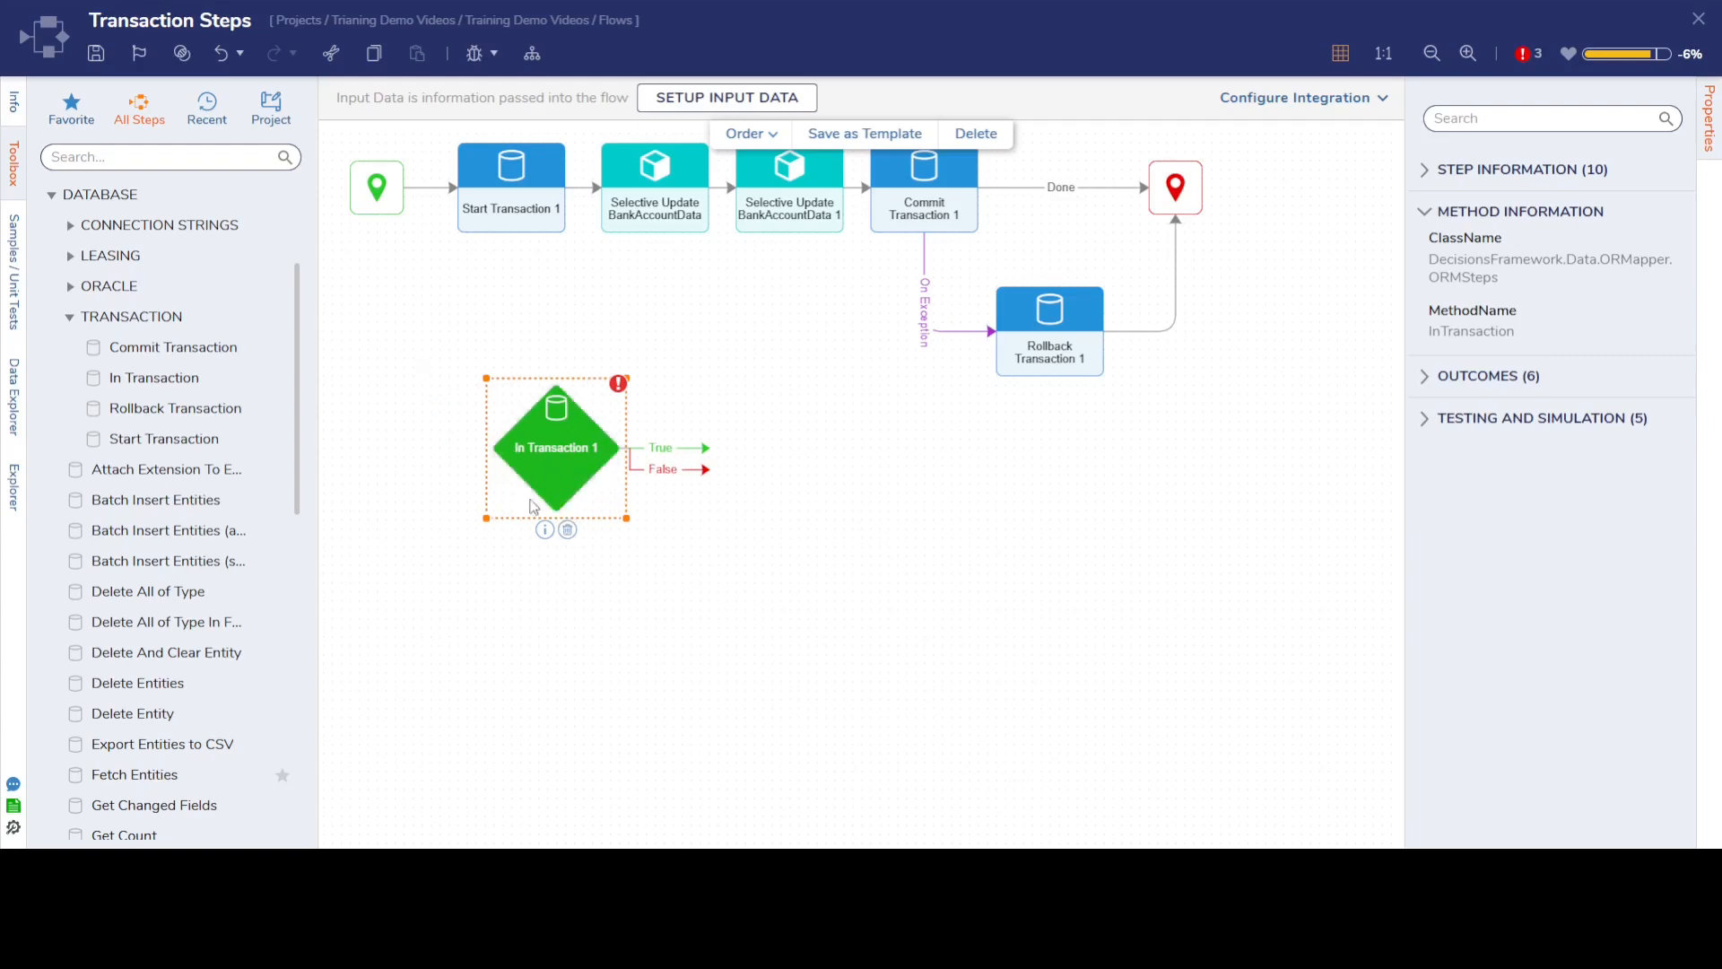
left_click(569, 530)
- Add Start Transaction, Commit Transaction and Rollback Transaction steps in a row below the existing flow
left_click_drag(134, 438, 525, 484)
left_click_drag(155, 350, 722, 498)
left_click_drag(225, 408, 890, 486)
left_click_drag(689, 504, 680, 494)
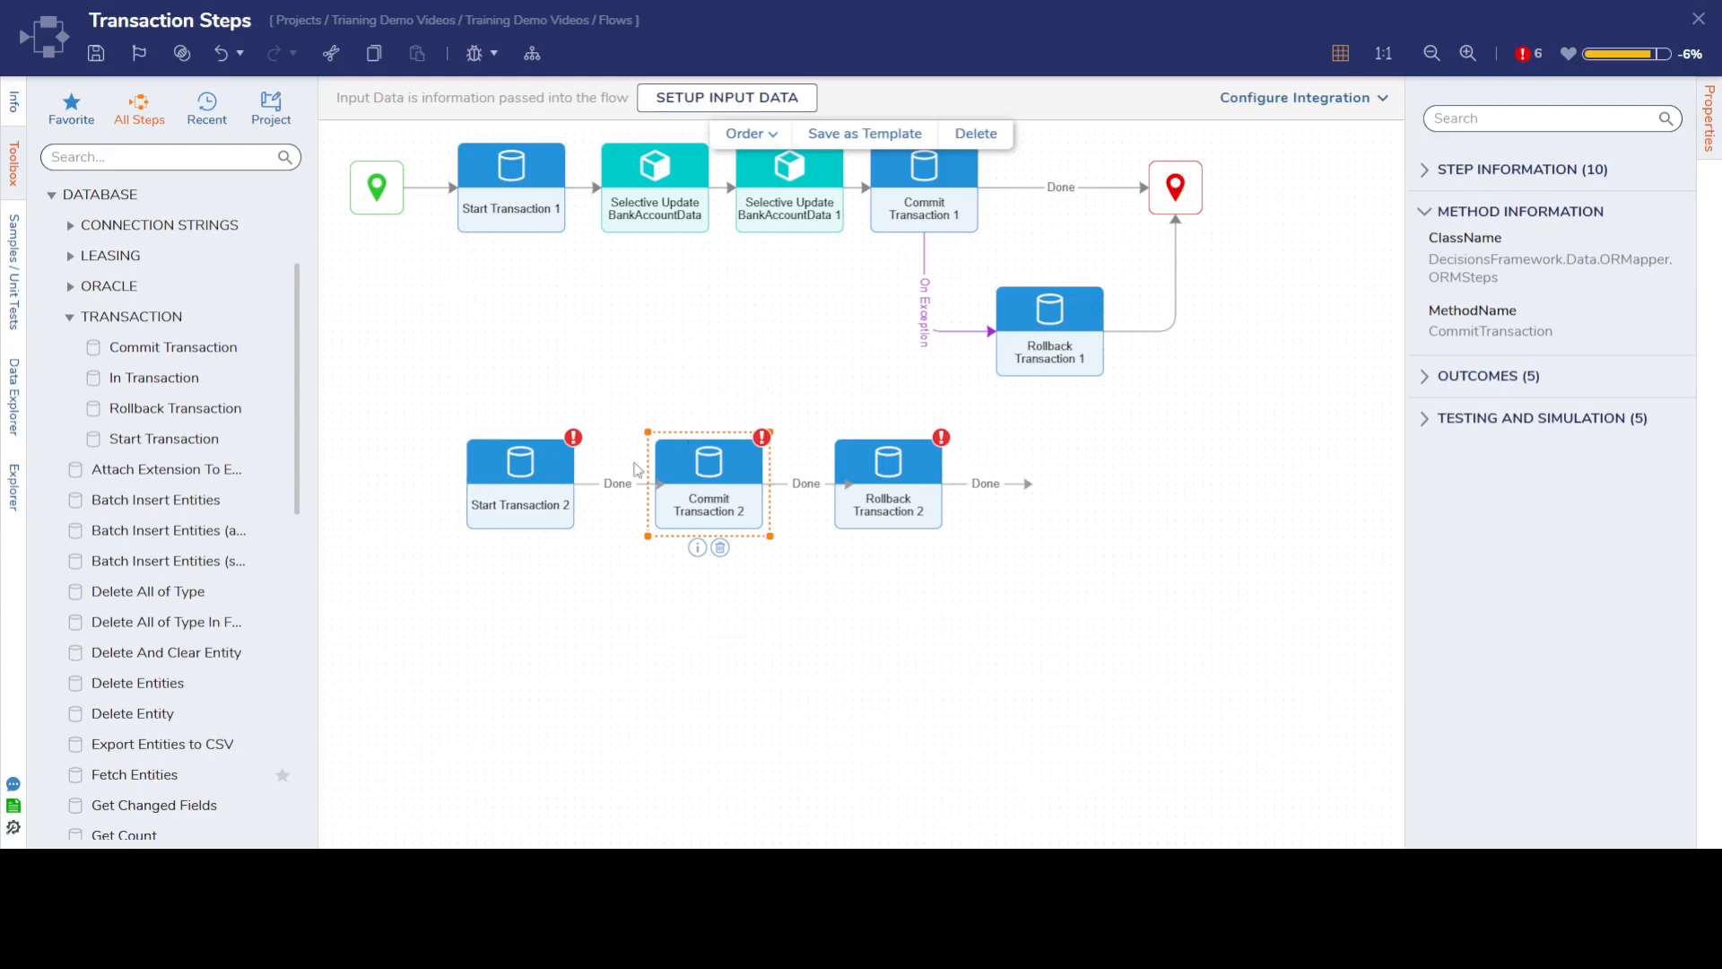
- Delete the extra Start, Commit and Rollback Transaction steps from the row below the main flow
scroll(453, 269, "up", 1)
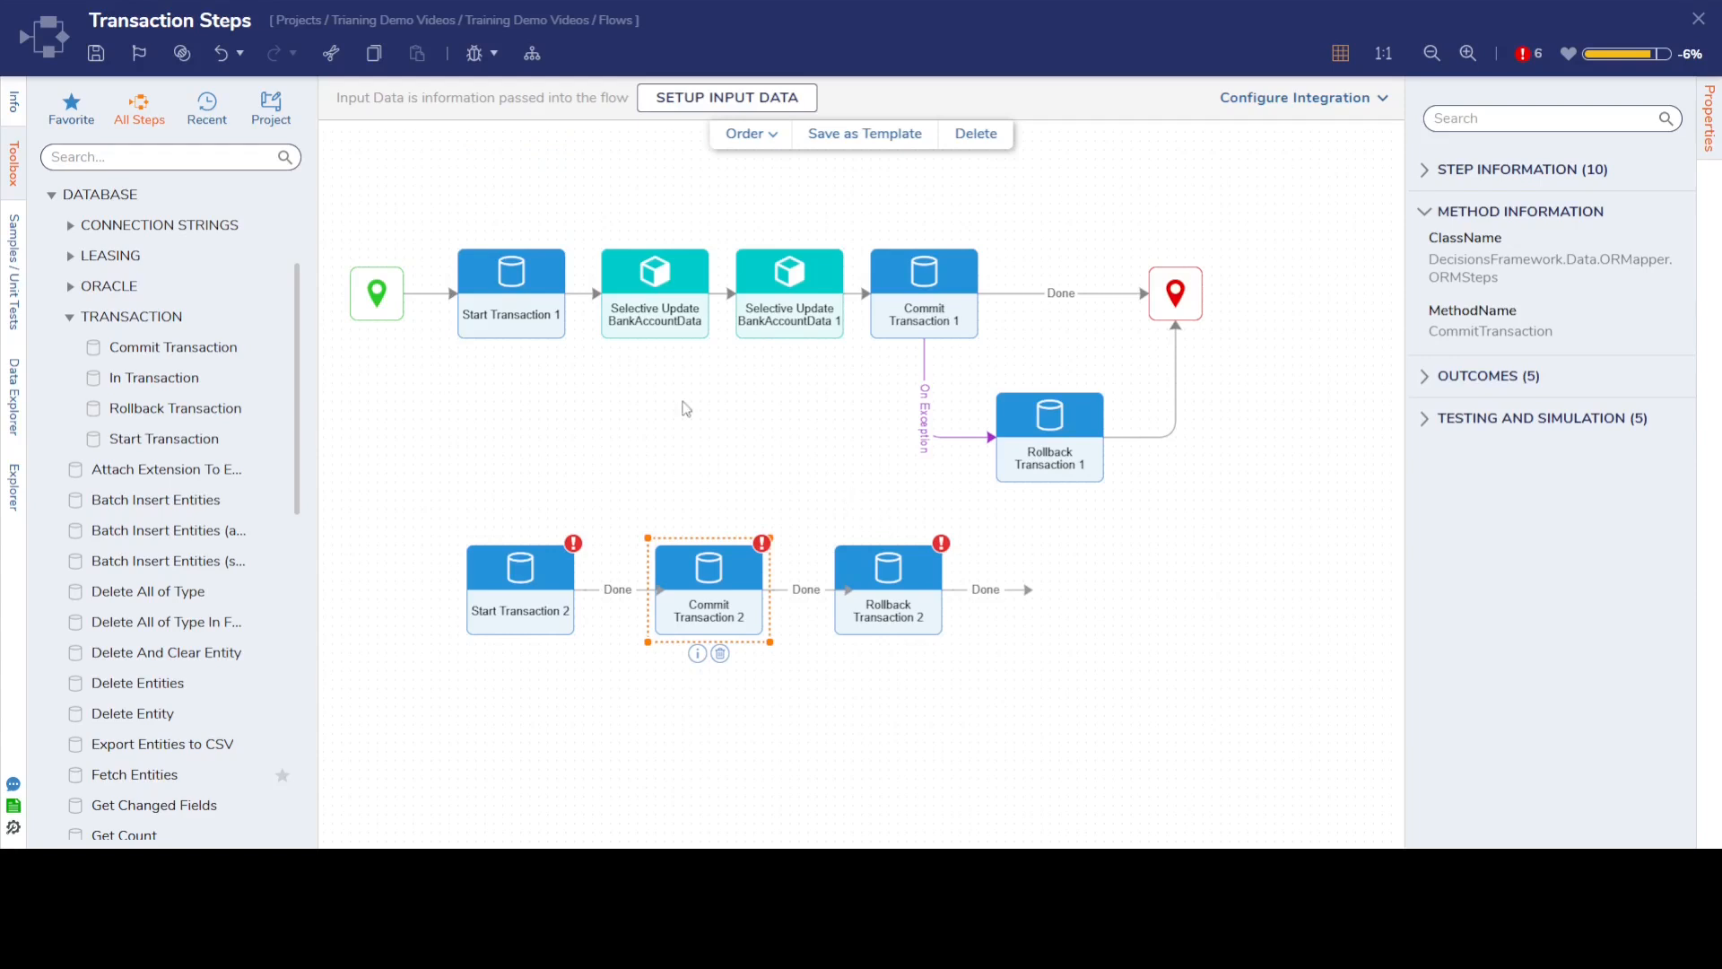
left_click_drag(424, 189, 1130, 492)
left_click(507, 325)
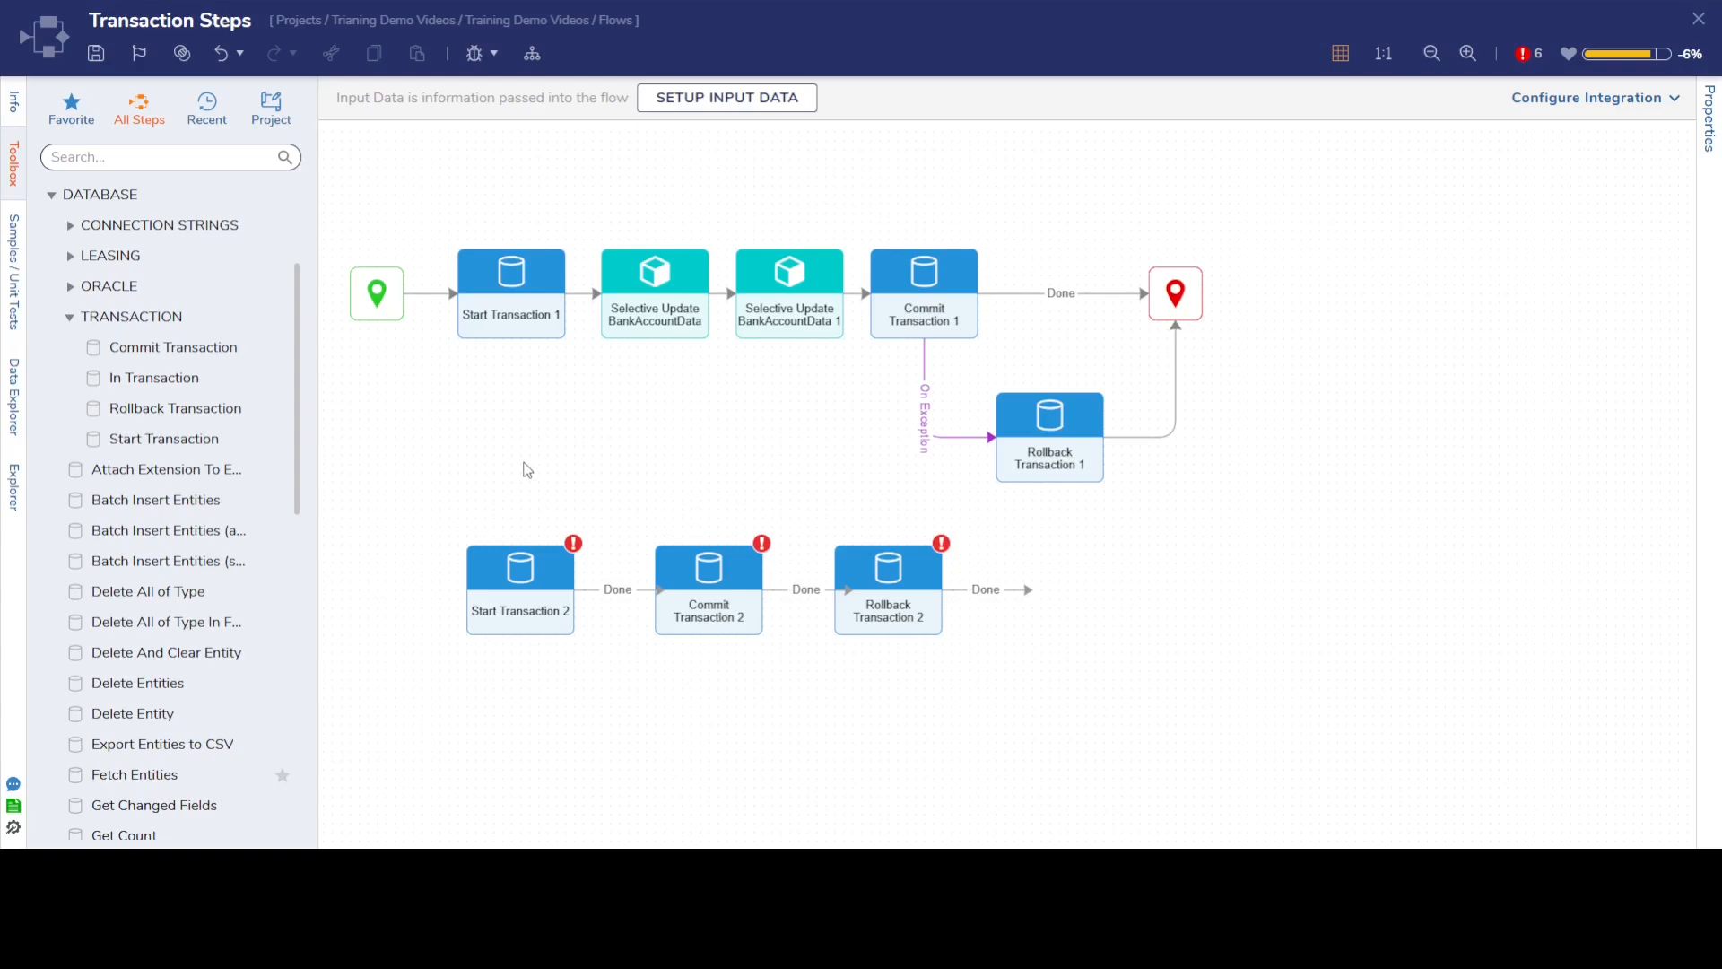
left_click(530, 657)
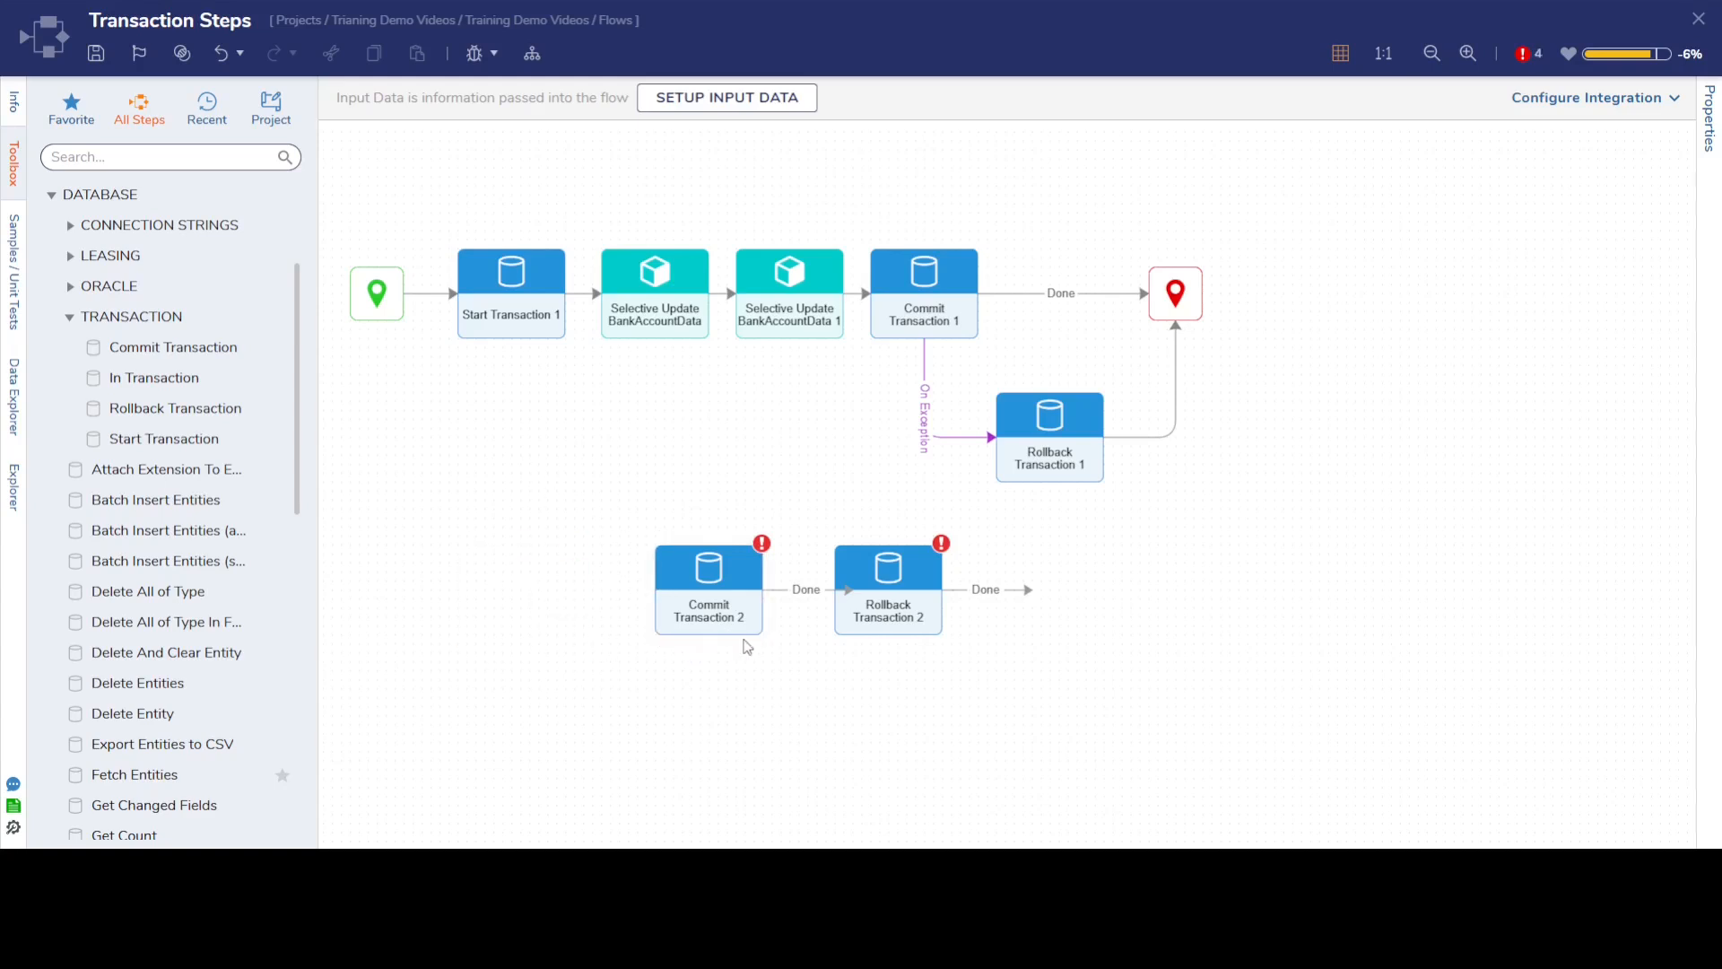
left_click(715, 655)
left_click(895, 655)
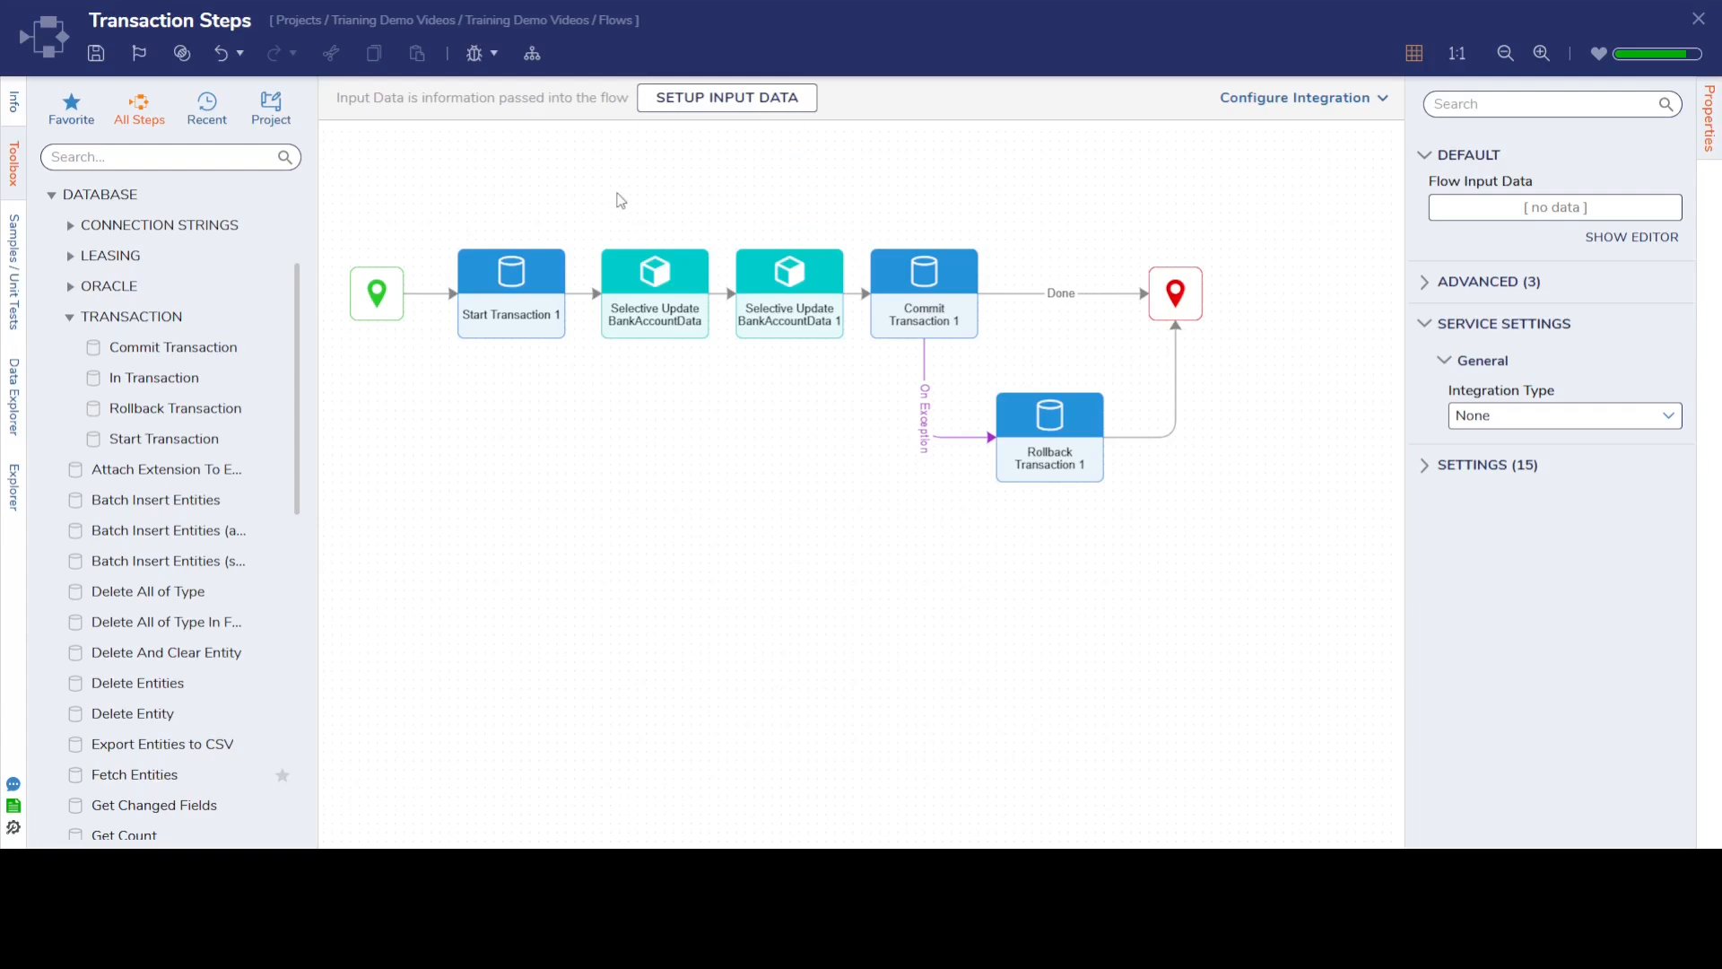
- Examine the two Selective Update steps and the outcome settings of Commit Transaction 1
left_click_drag(618, 194, 843, 385)
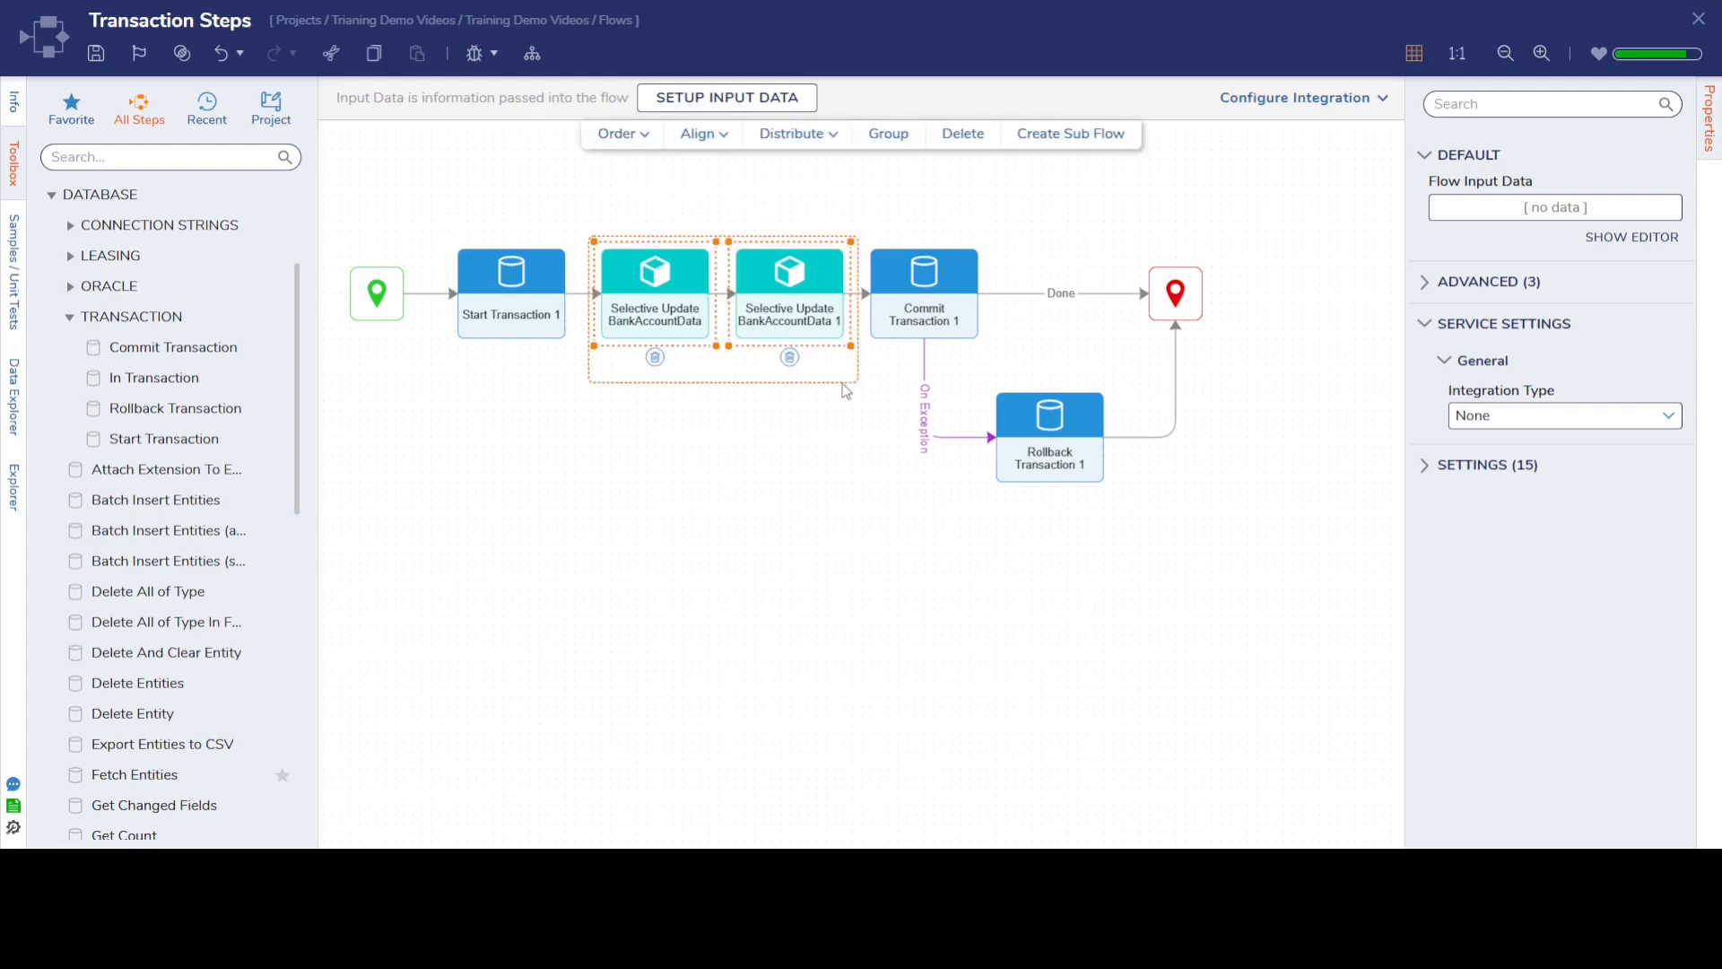
left_click(734, 476)
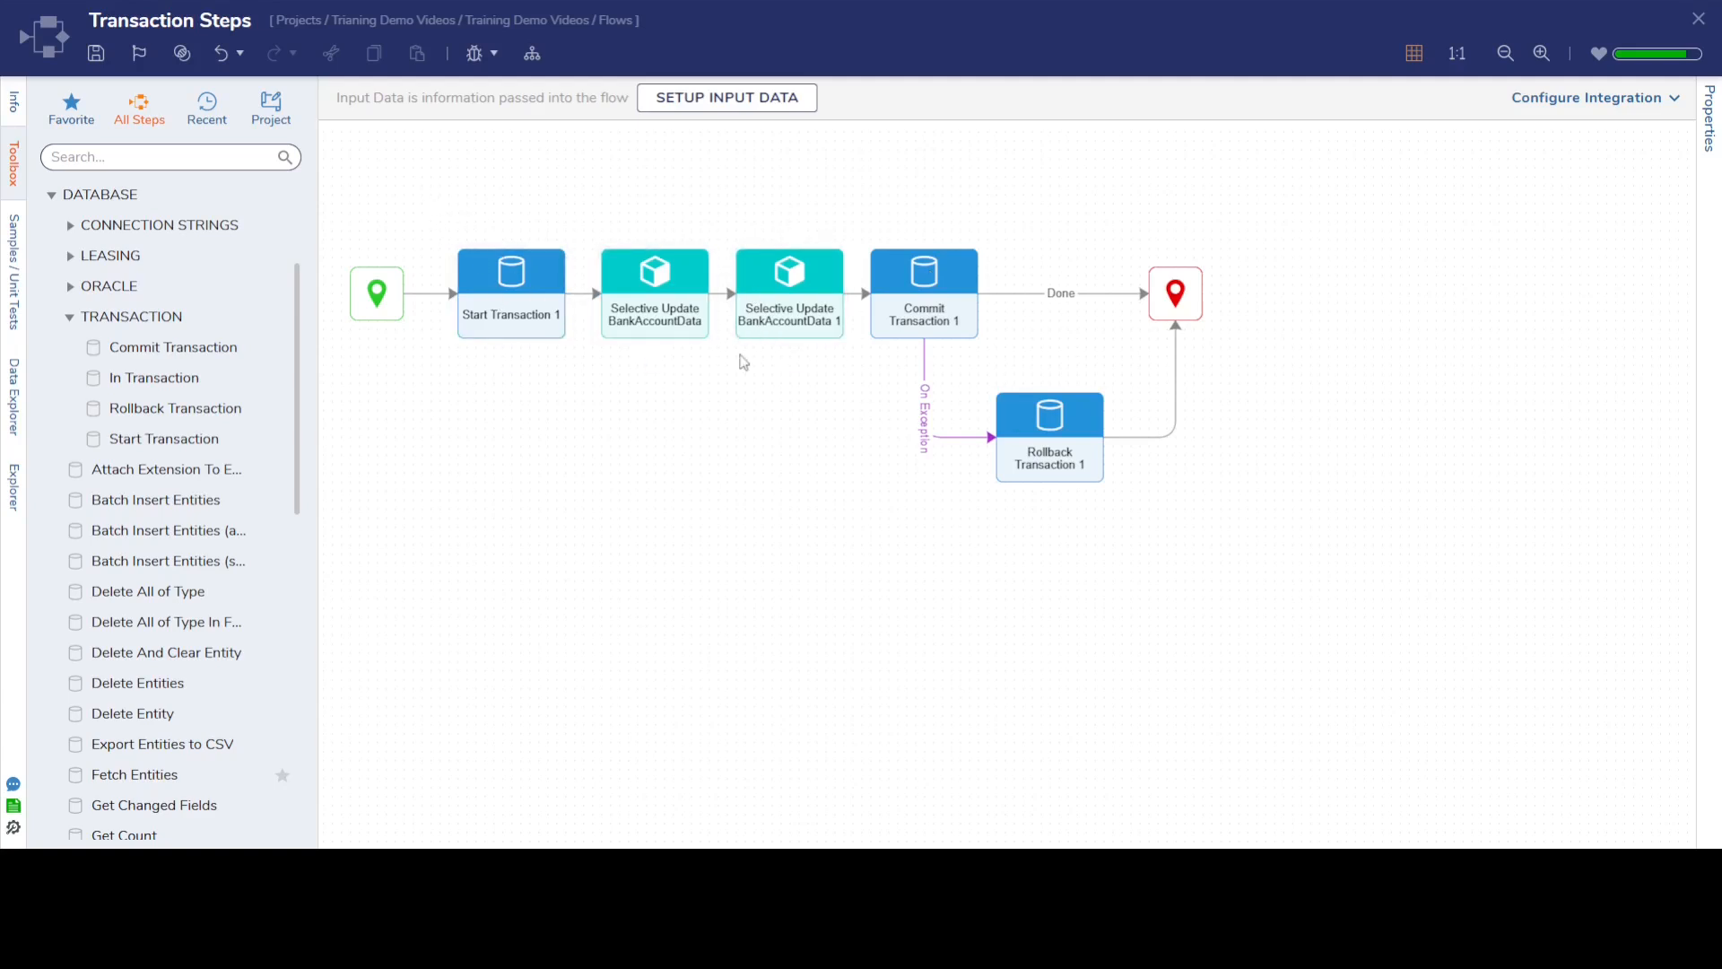
left_click(920, 321)
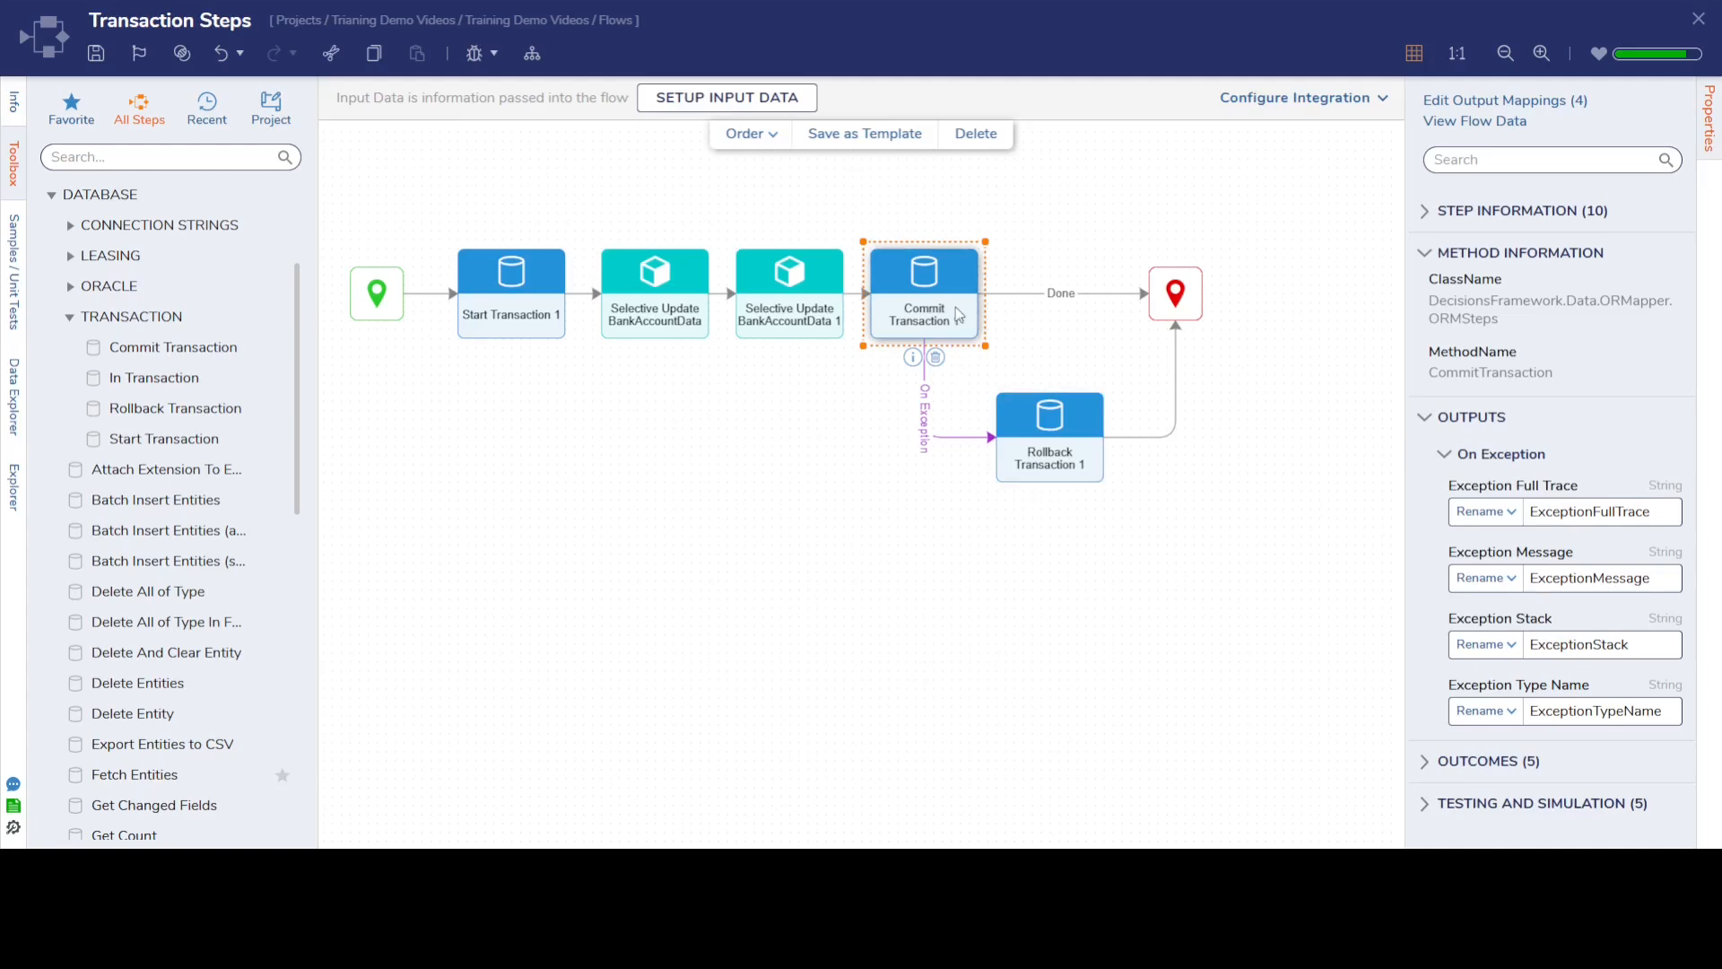
left_click(1435, 763)
scroll(1471, 644, "down", 2)
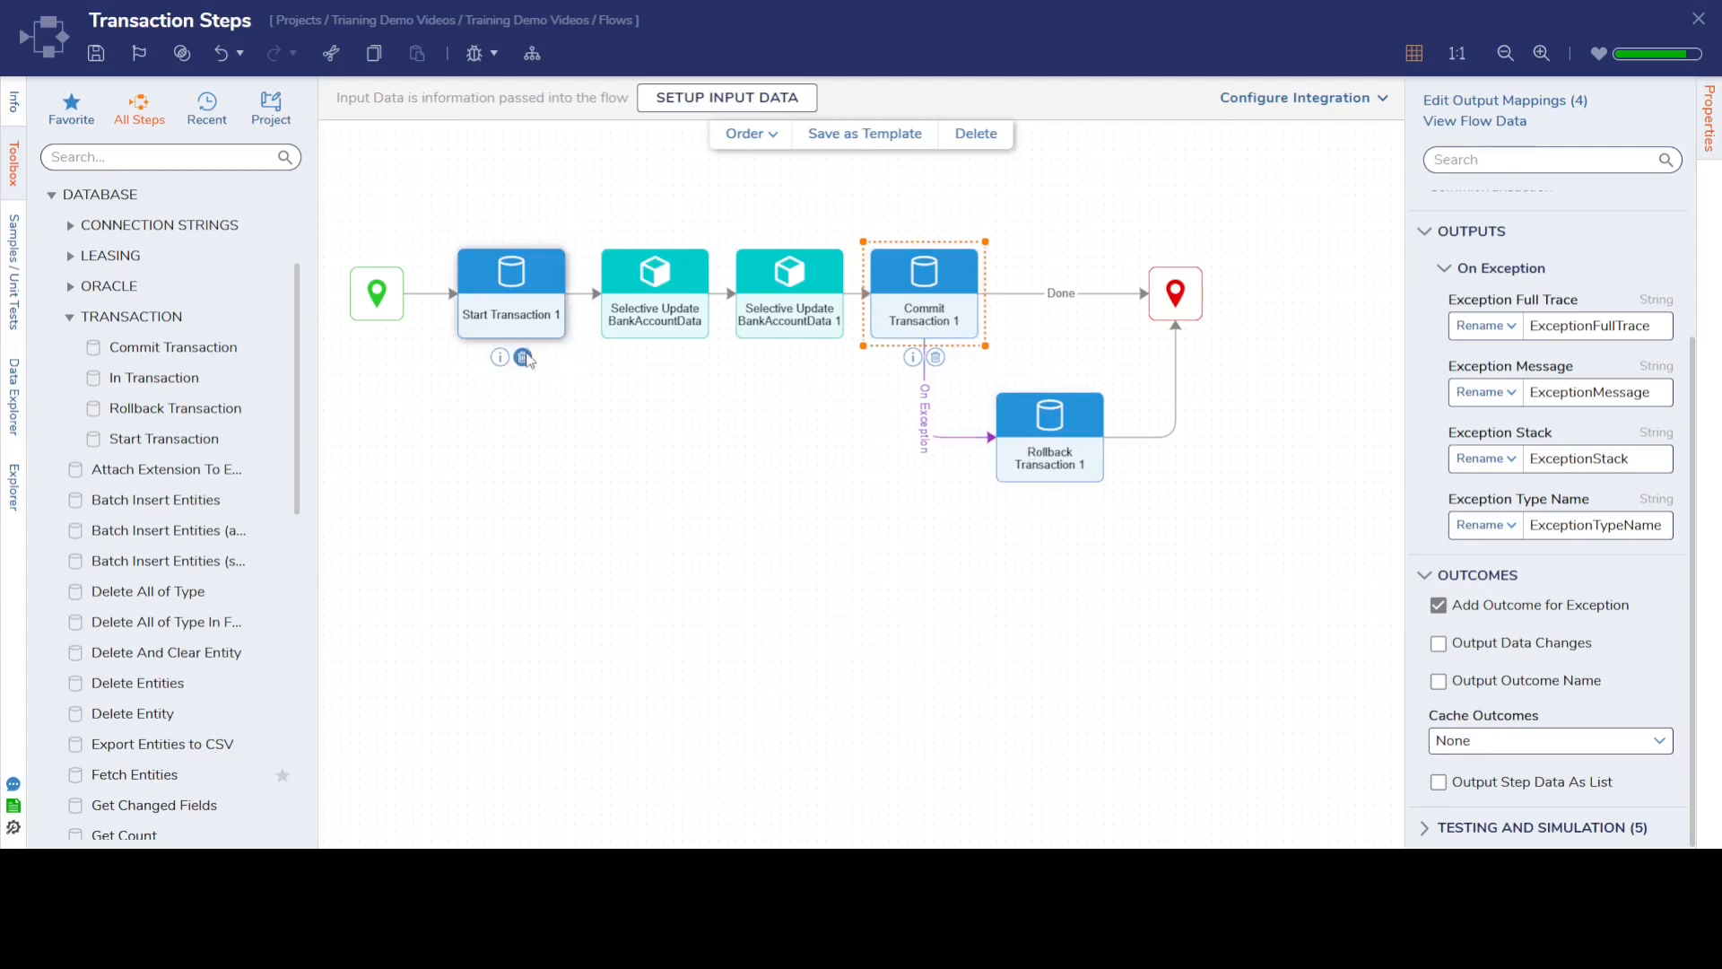
left_click(601, 470)
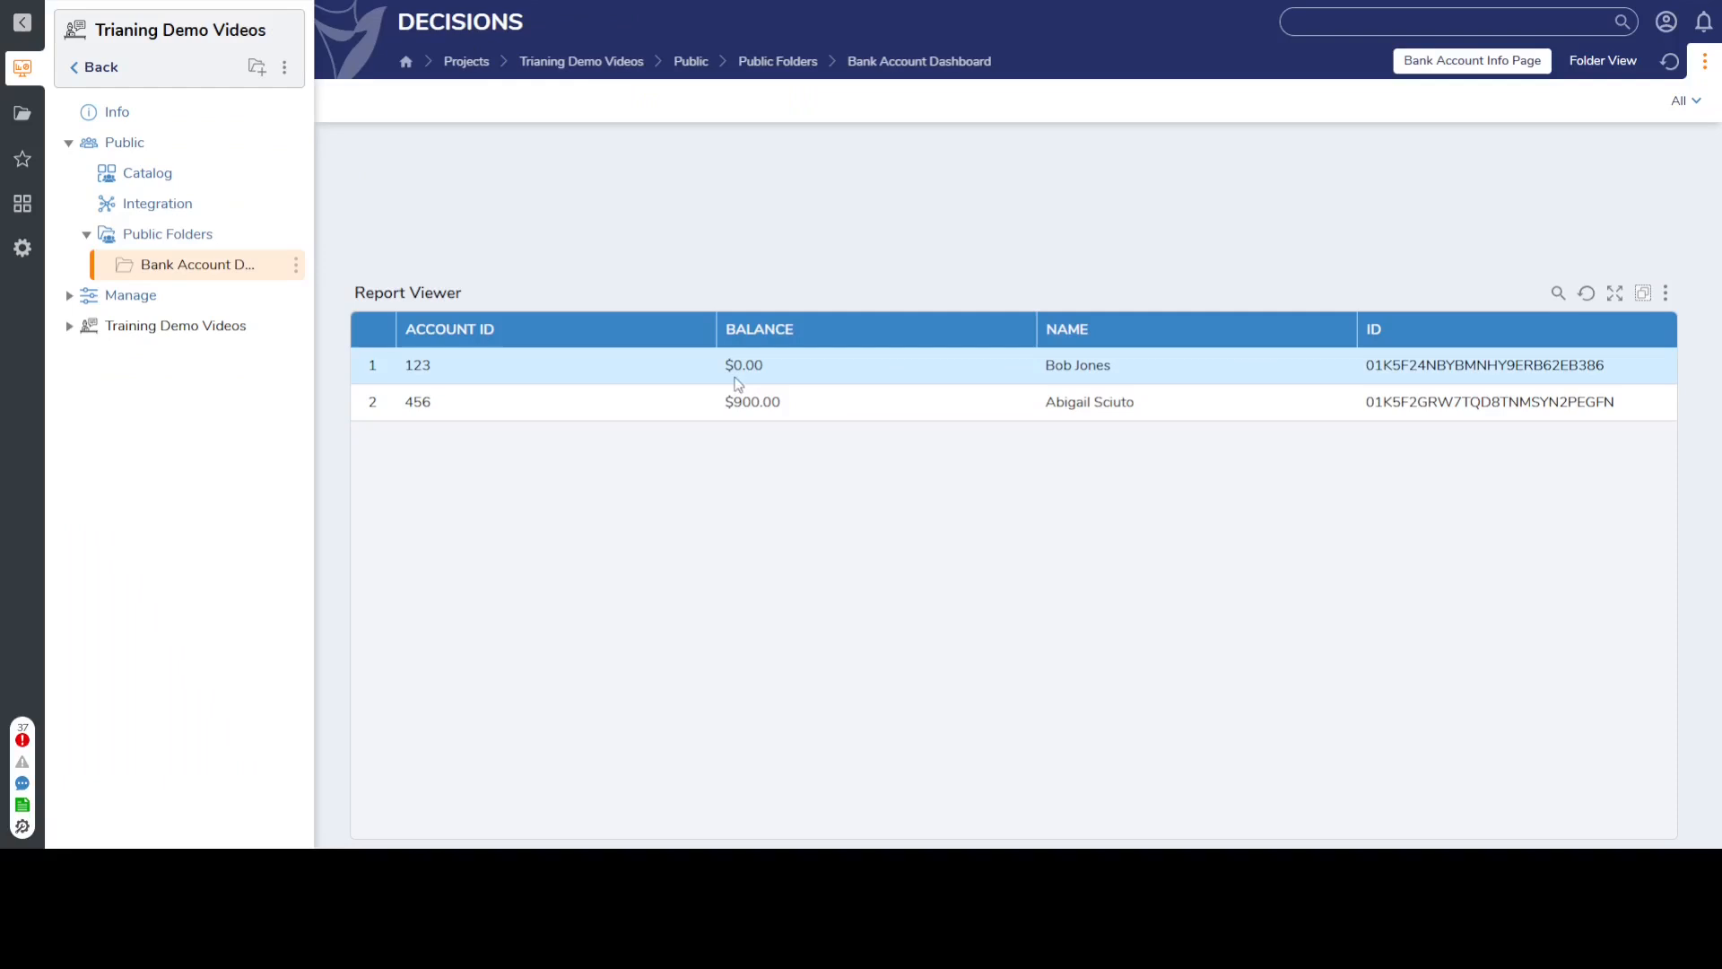
- Check the account balances on the Bank Account Dashboard and run the Transaction Steps flow in the debugger
left_click_drag(733, 368, 816, 417)
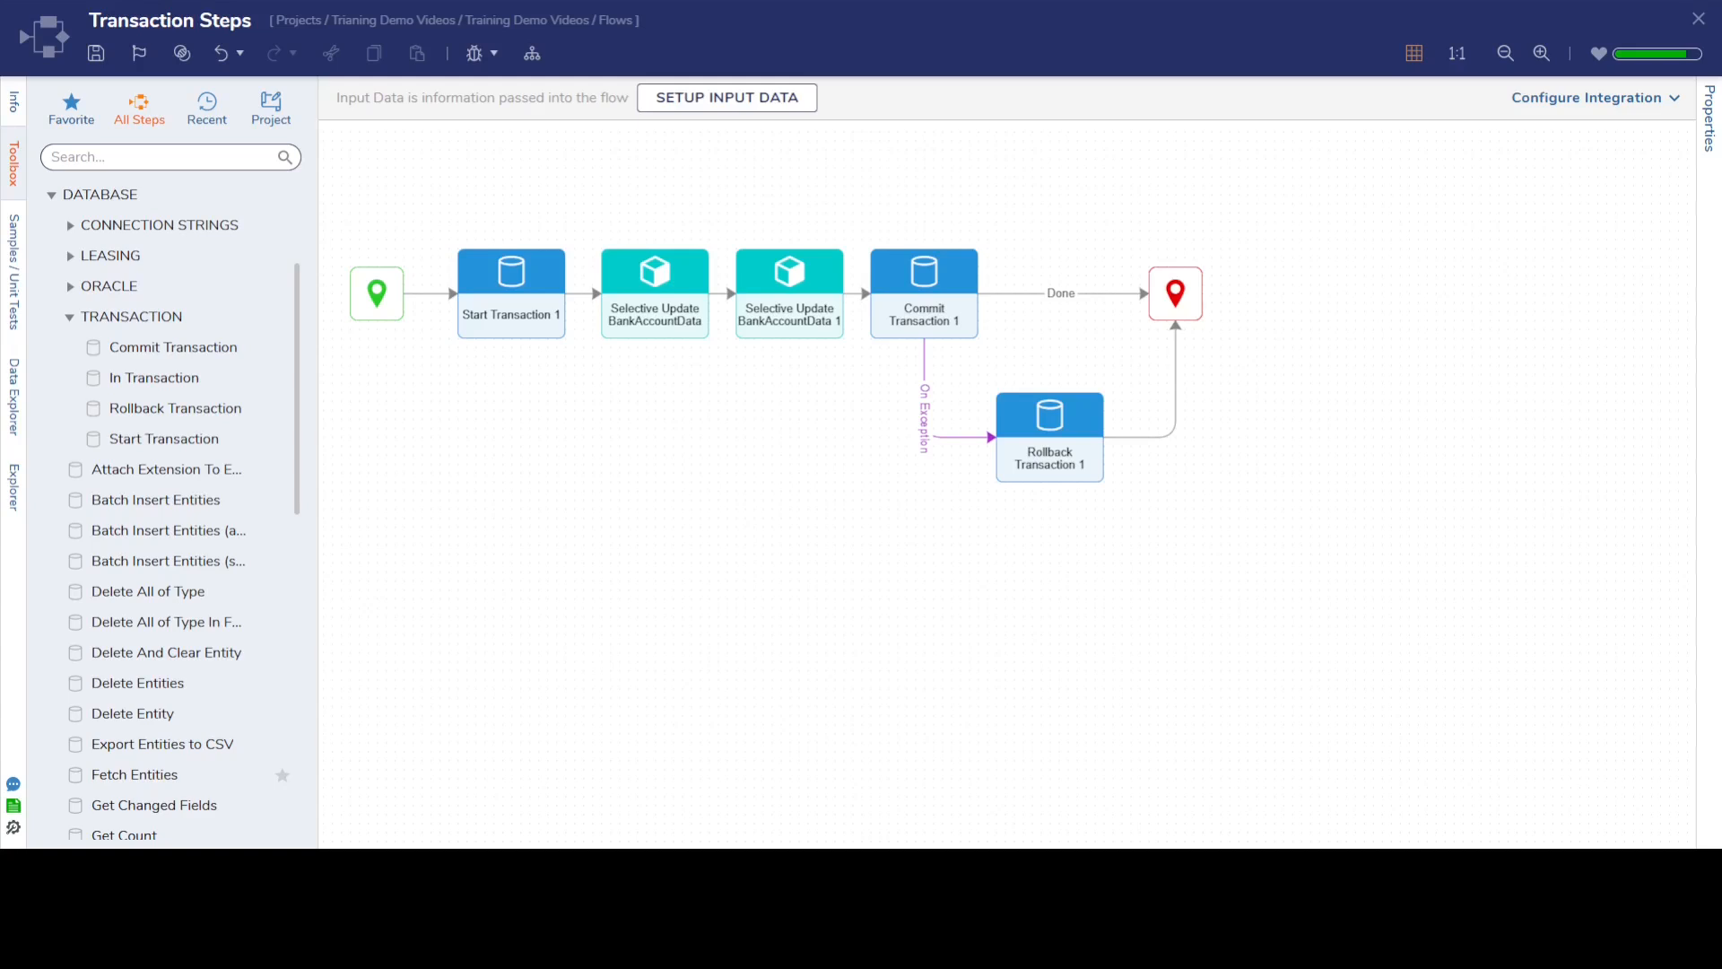
left_click(475, 53)
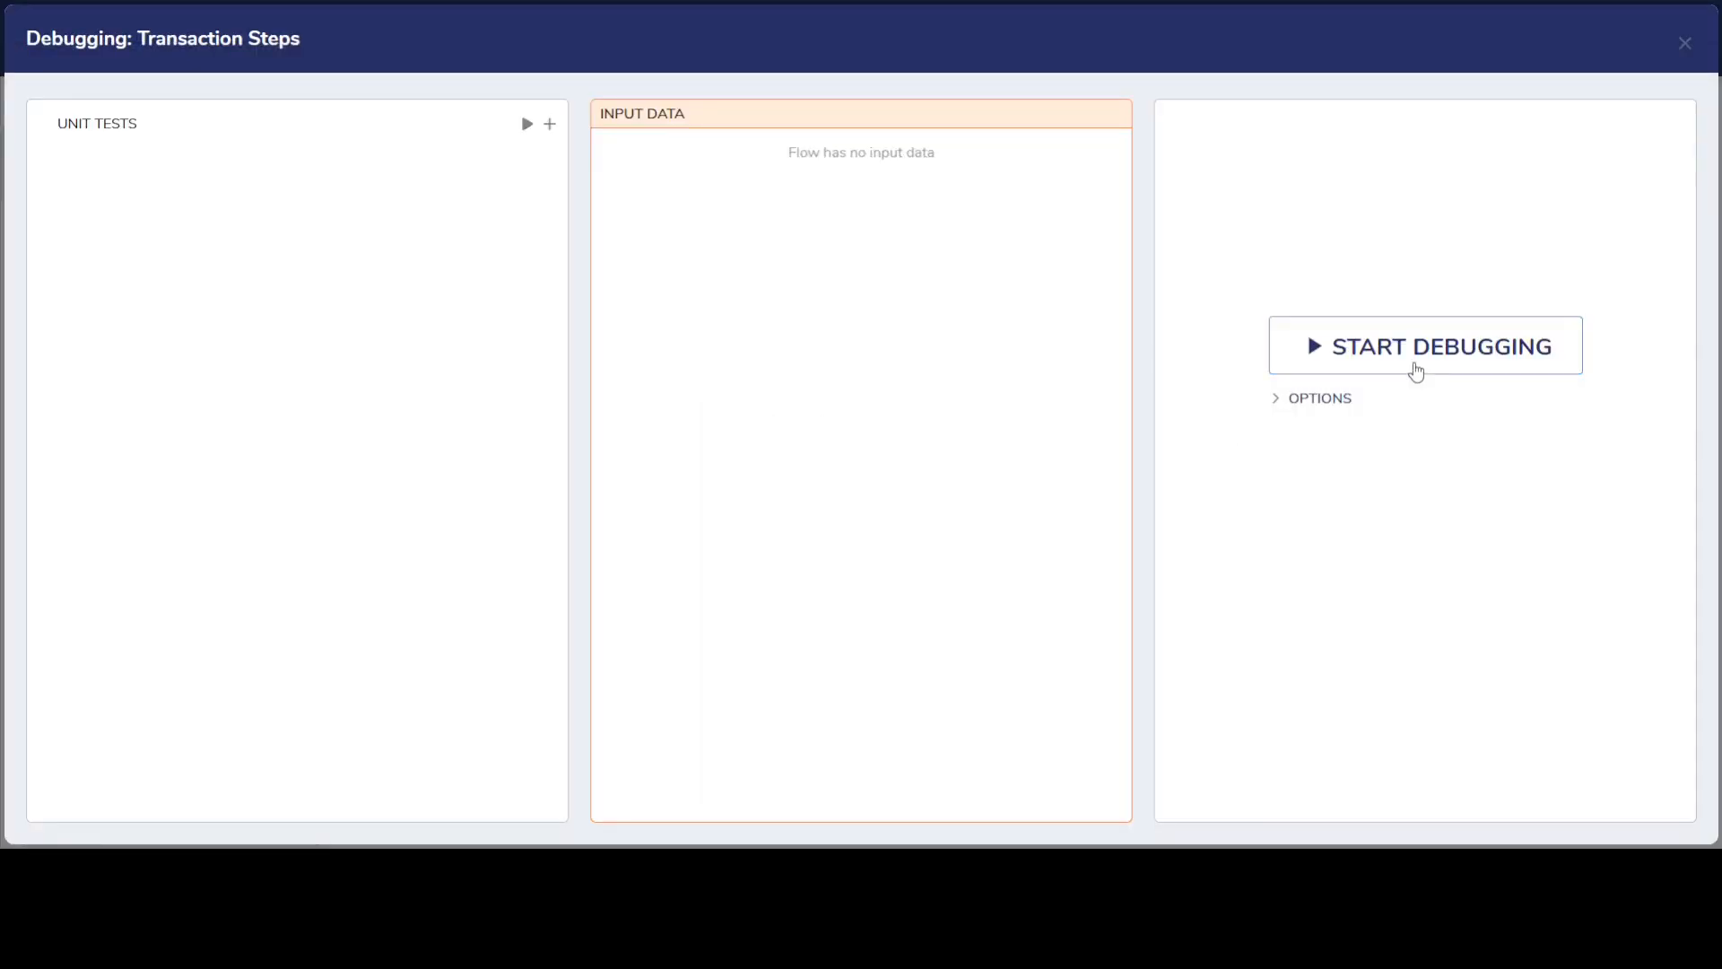
left_click(1416, 371)
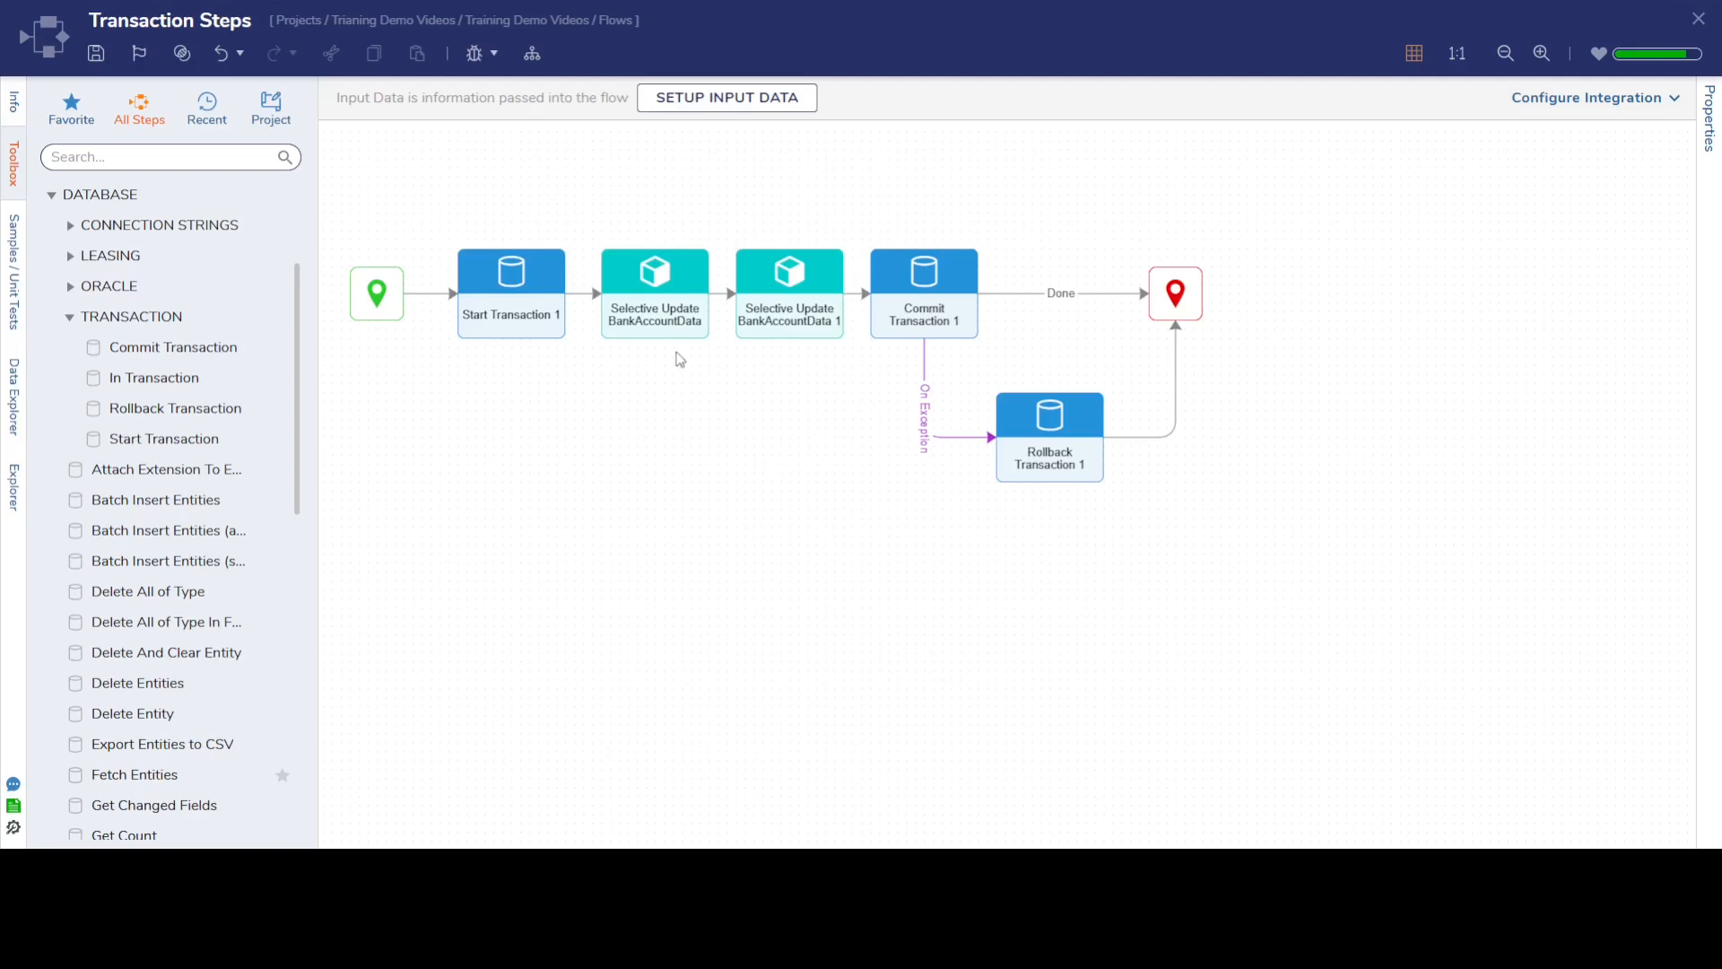
- Set the ID input mapping of Selective Update BankAccountData 1 to Ignore
left_click(803, 321)
scroll(1588, 650, "down", 1)
left_click(1460, 735)
double_click(1593, 736)
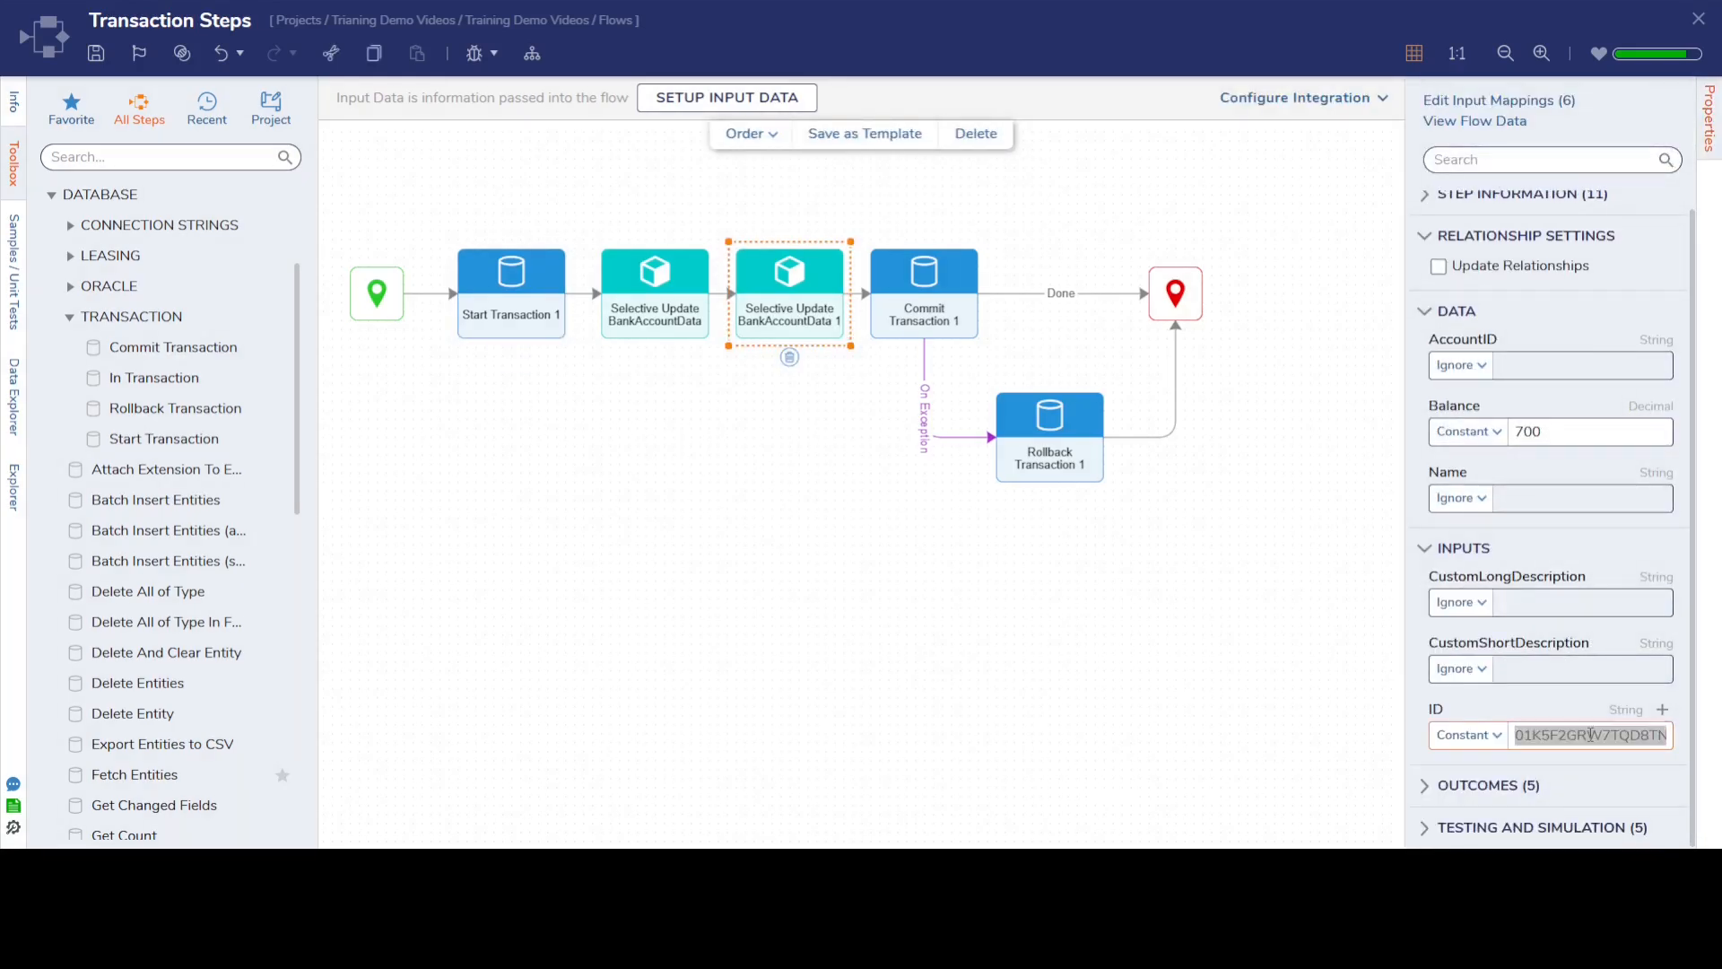
left_click(1454, 735)
left_click(1449, 689)
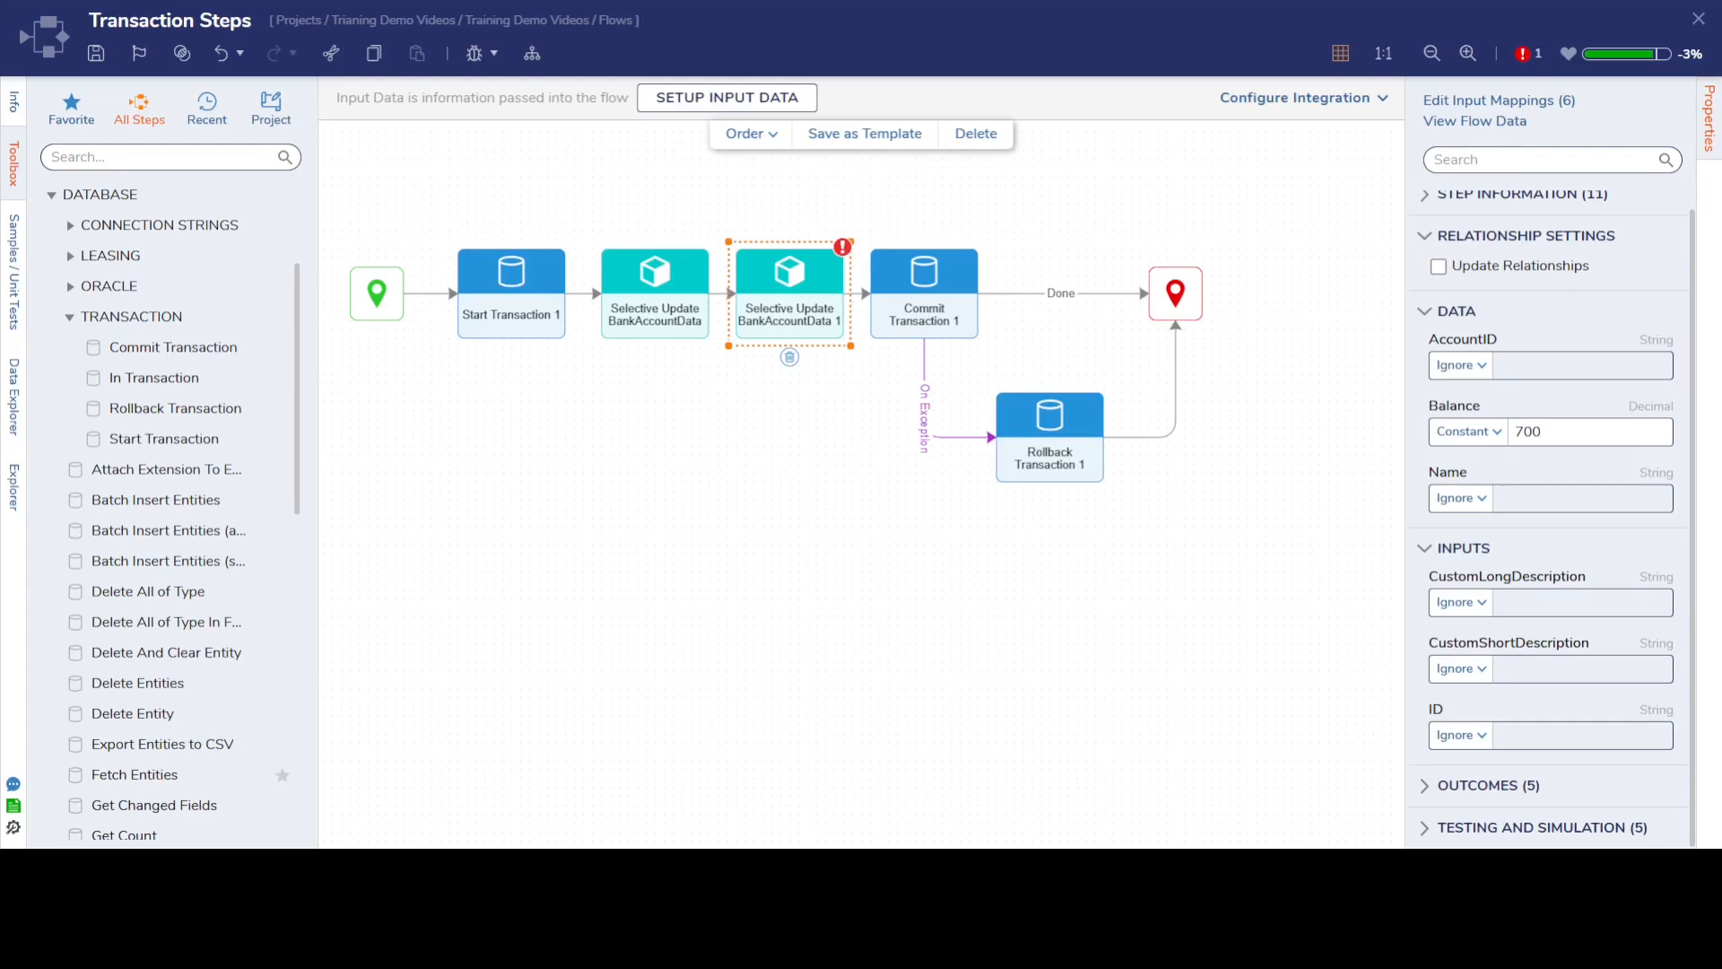
left_click(794, 470)
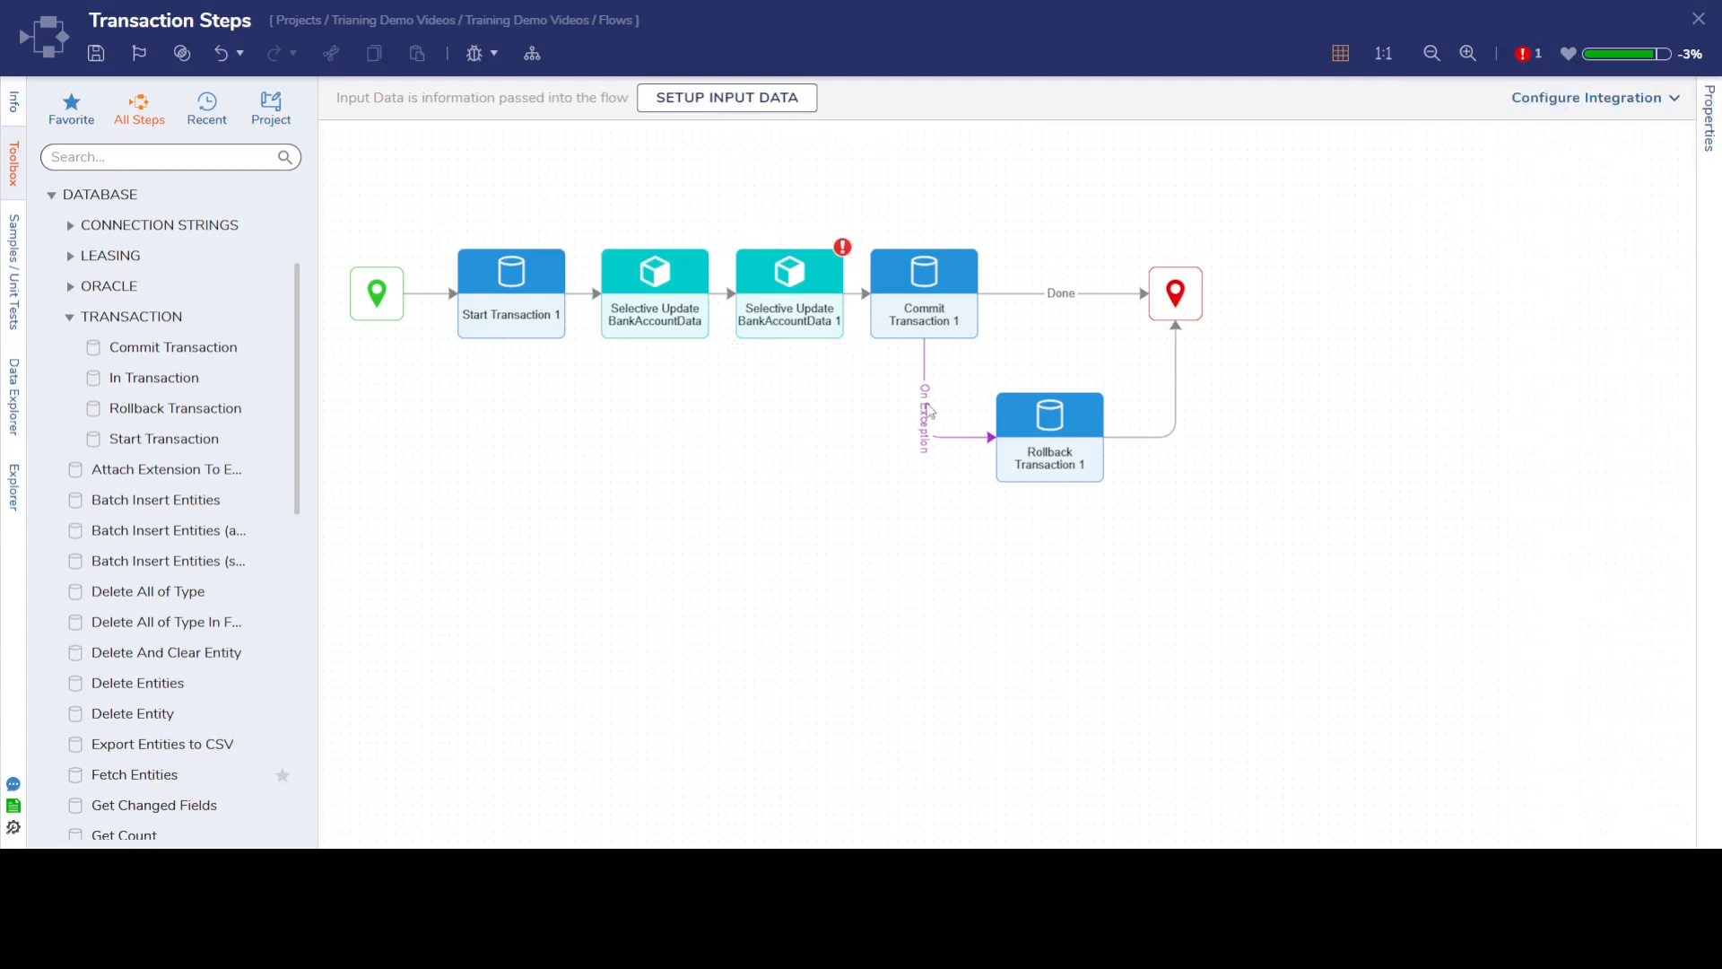
- Debug the flow with the ignored ID mapping and refresh the report on the Bank Account Dashboard
left_click(475, 53)
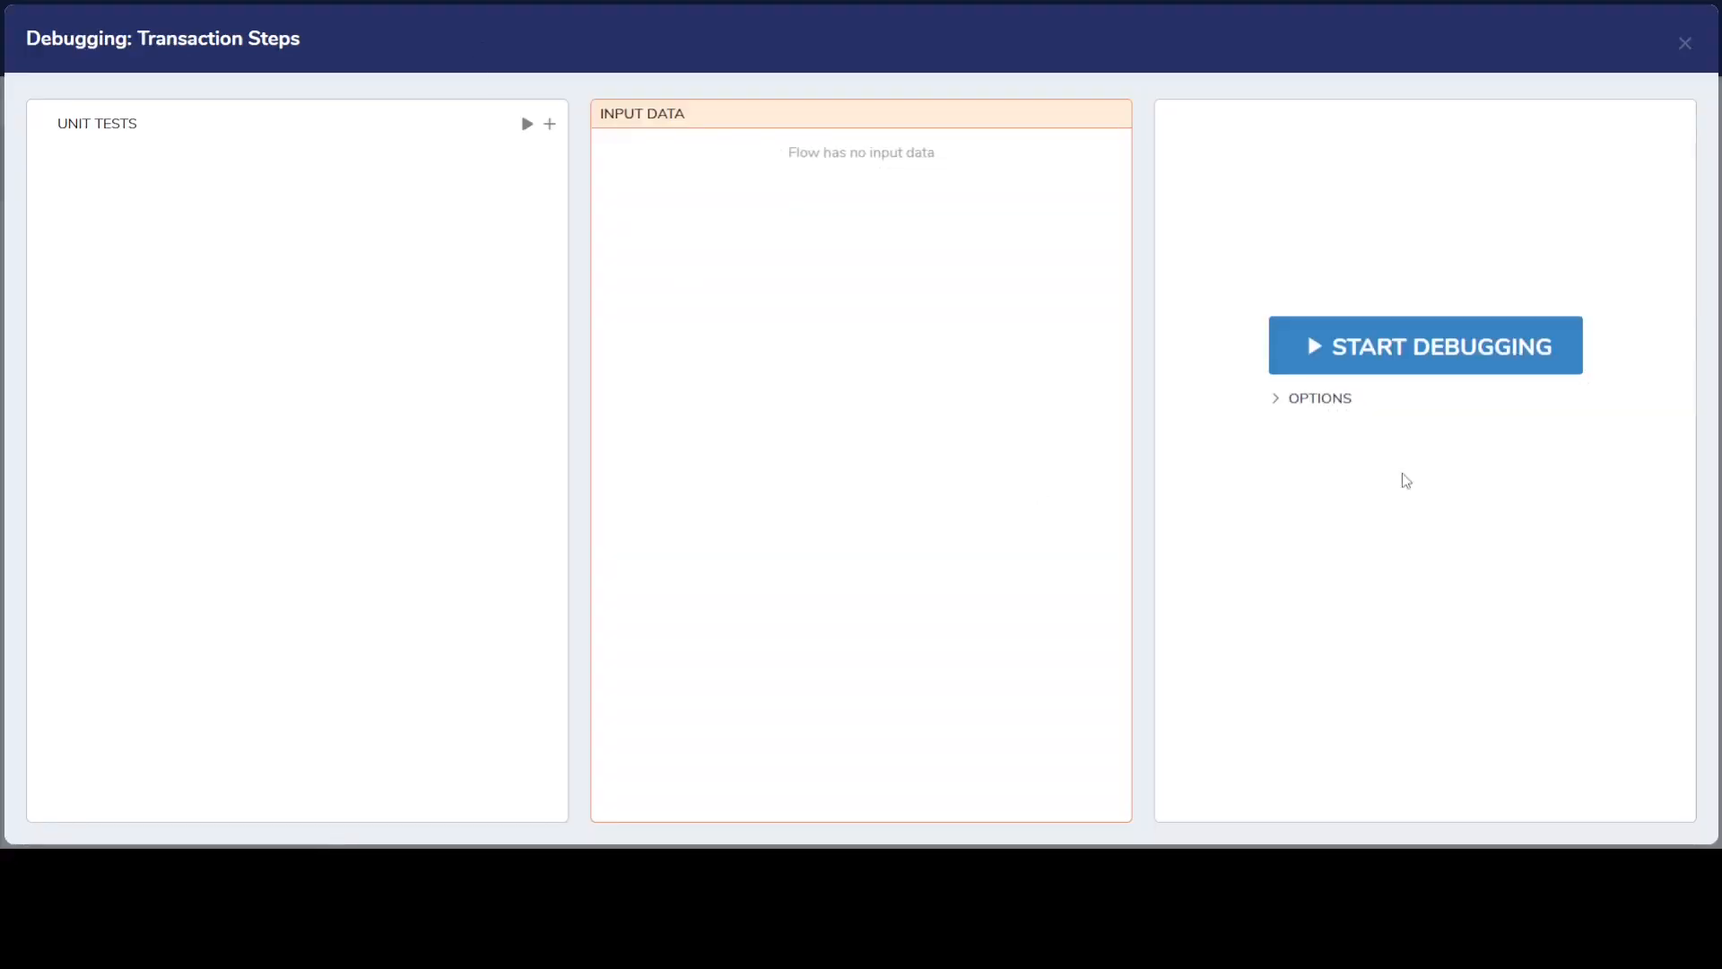
left_click(1401, 372)
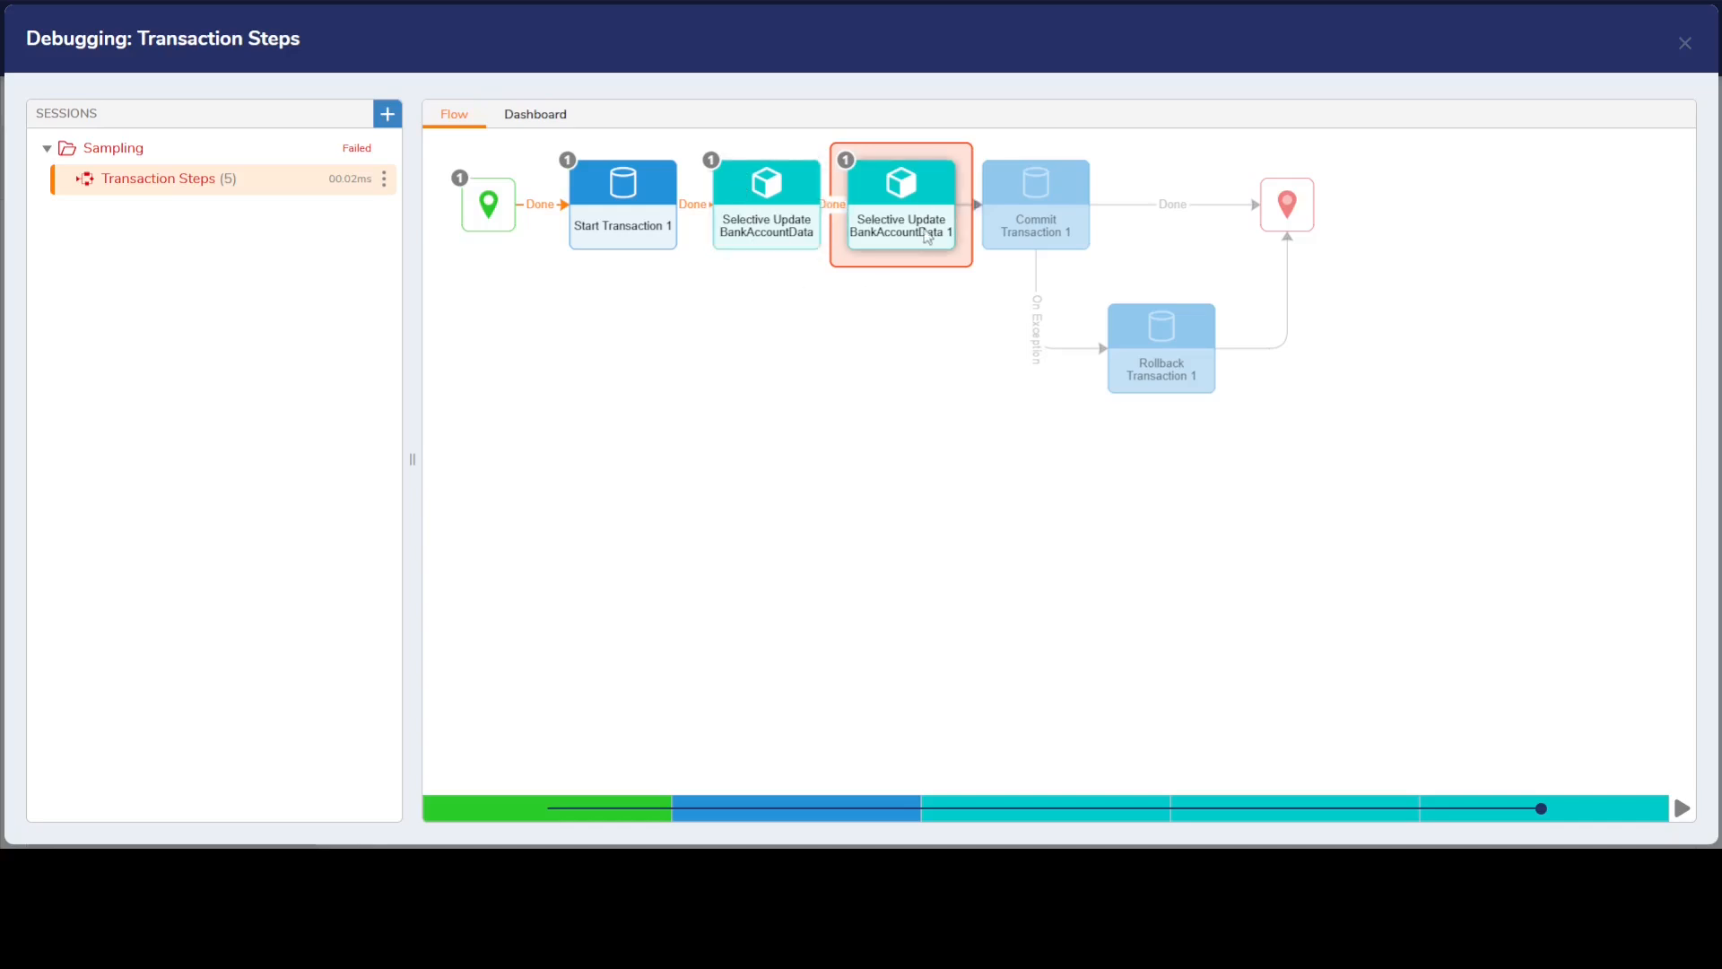
left_click(1679, 49)
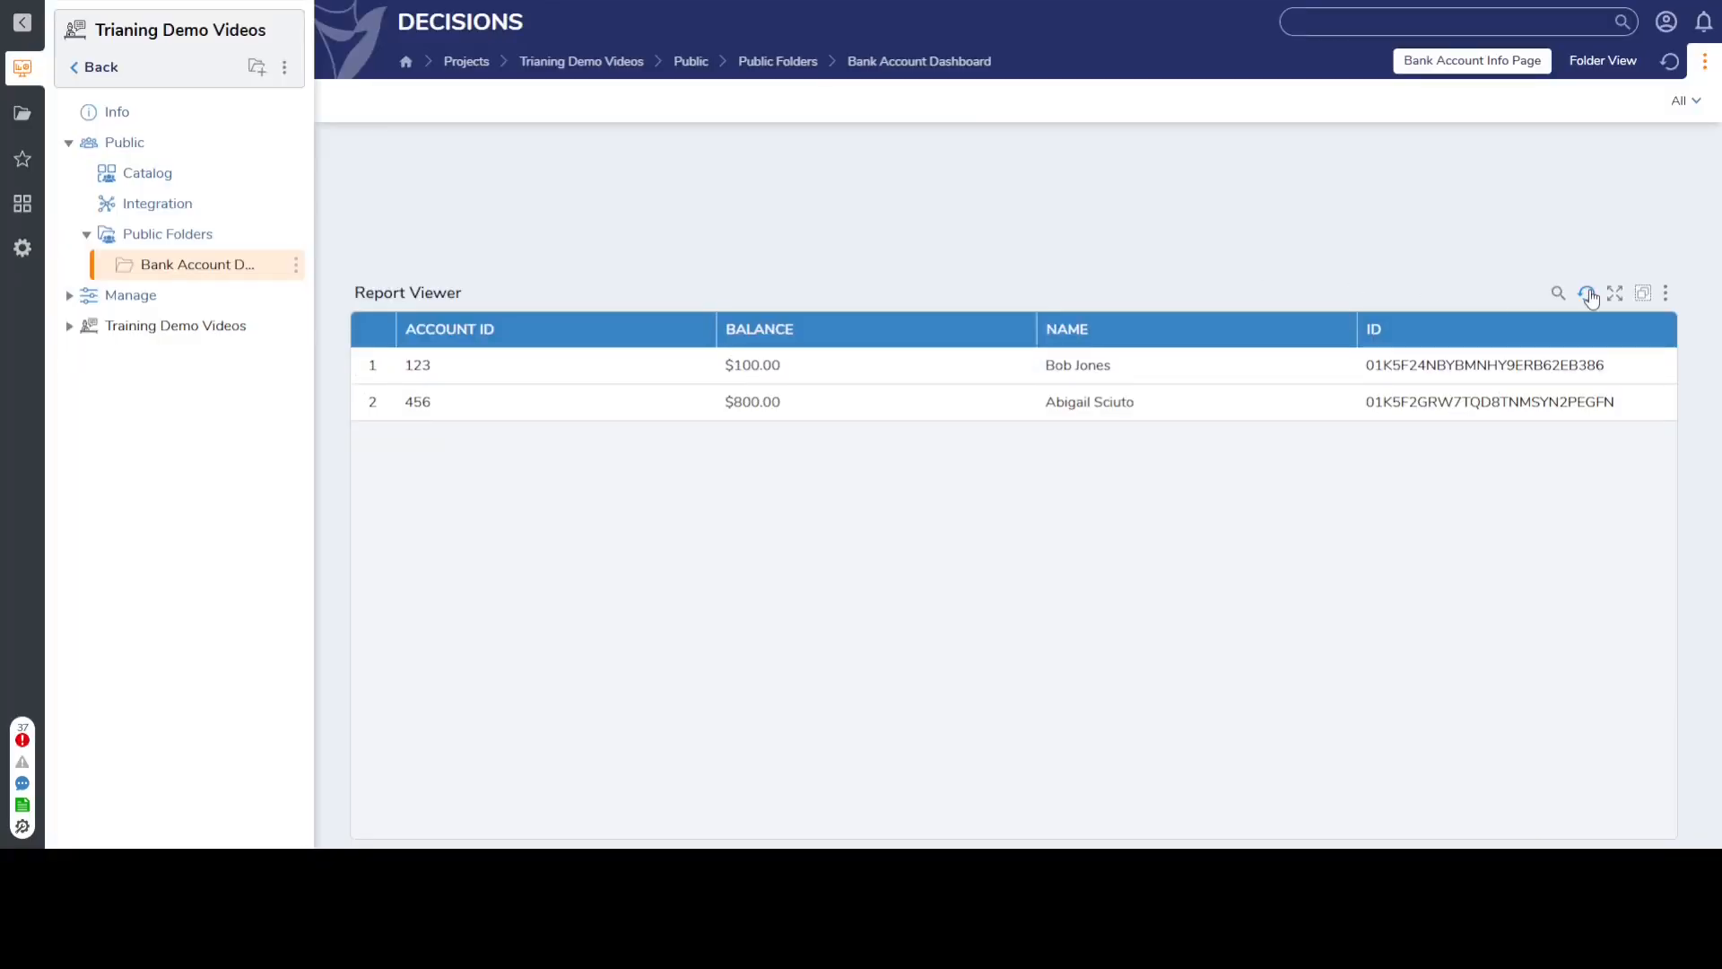
left_click(1586, 293)
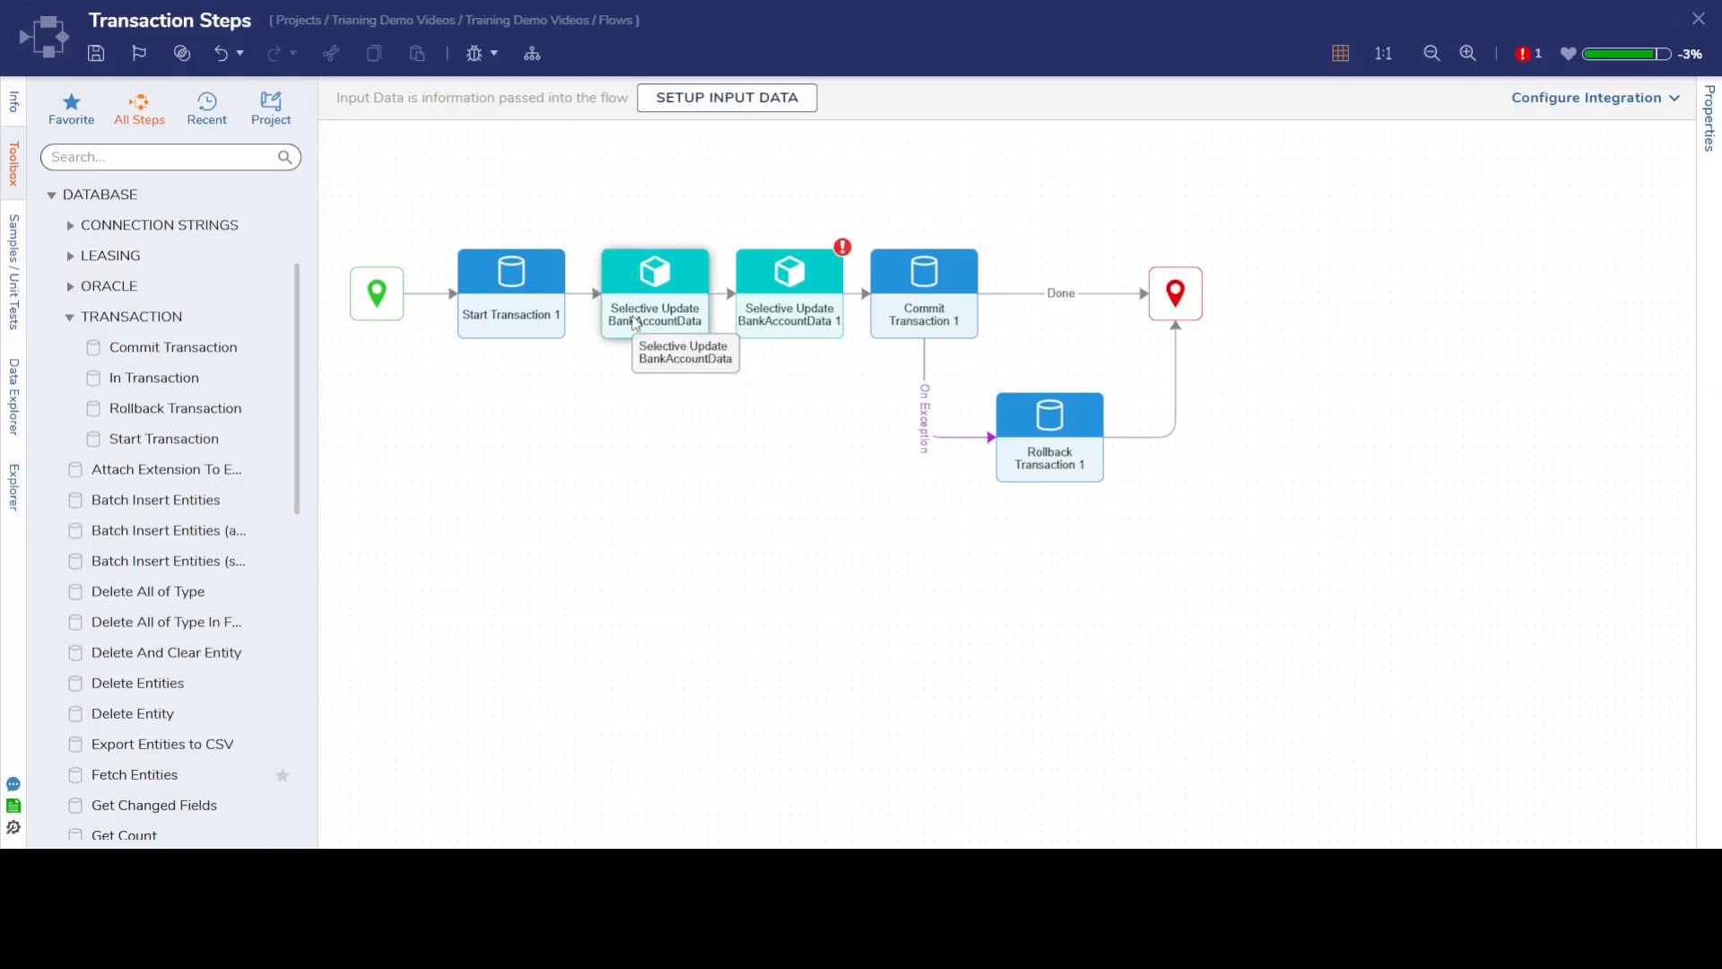
- Move both Selective Update steps below the transaction path, detach them from it and connect Start Transaction 1 directly to Commit Transaction 1
left_click_drag(636, 323, 636, 556)
left_click_drag(790, 295, 816, 502)
left_click_drag(592, 412, 863, 361)
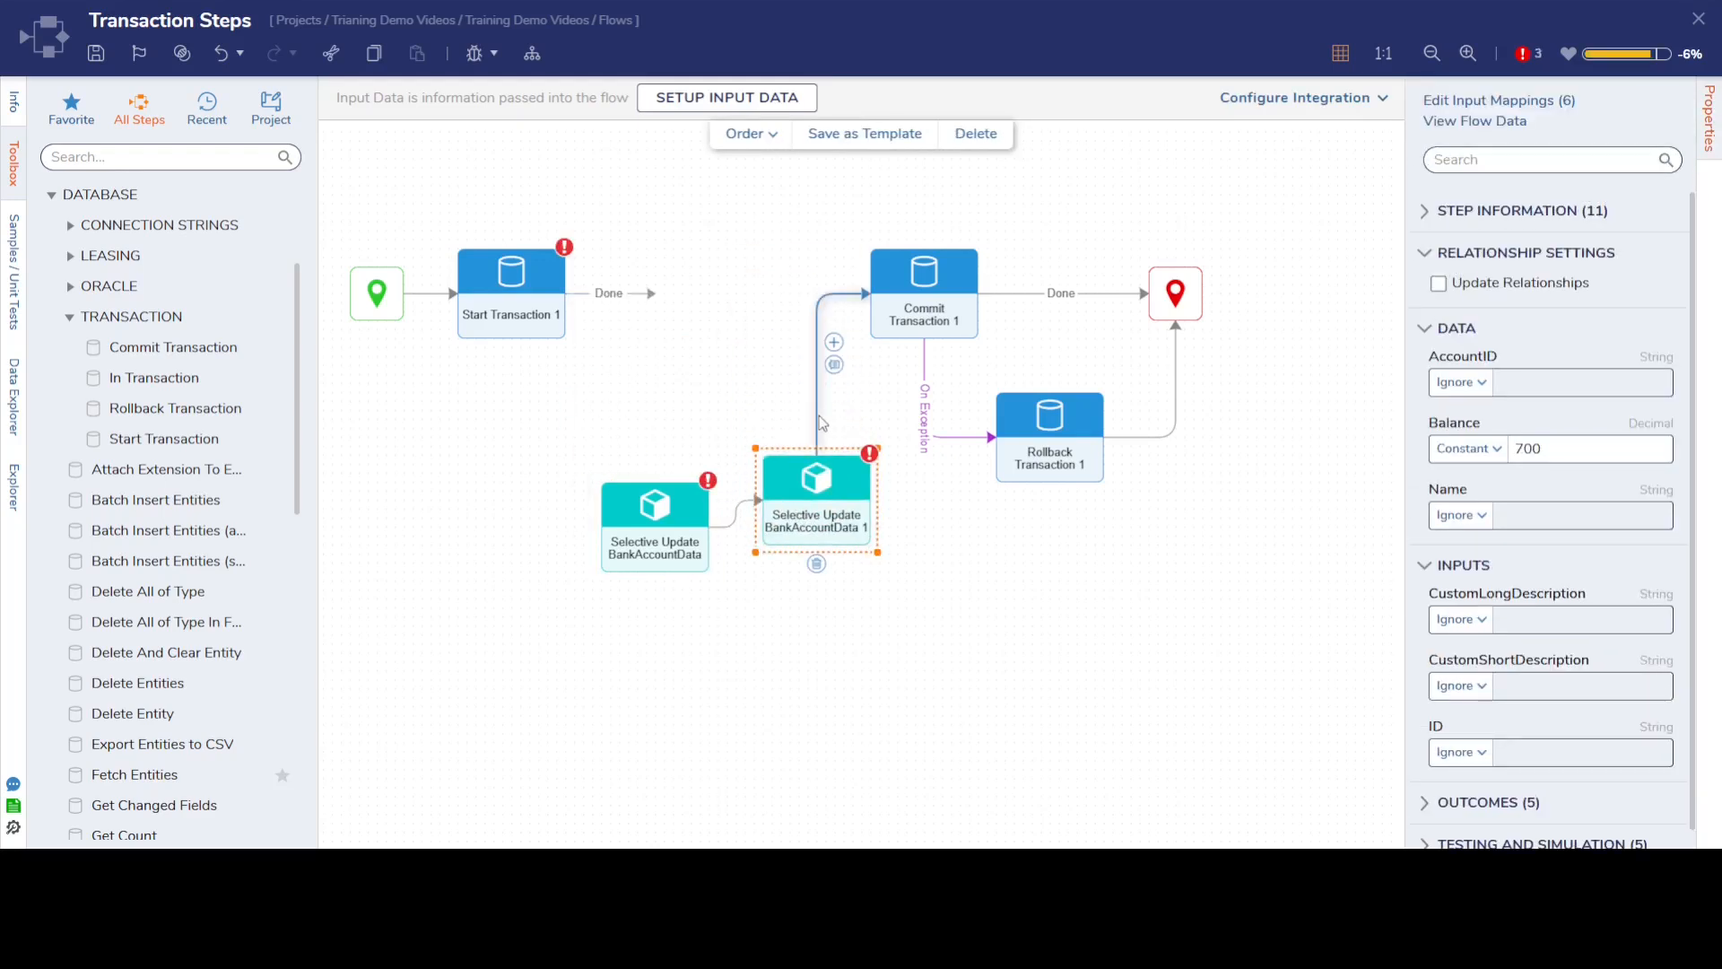
left_click(836, 375)
left_click(834, 365)
left_click_drag(651, 293, 863, 296)
- Align the two Selective Update steps and route the flow's start through them to the end step, bypassing the transaction steps
left_click(795, 531)
left_click_drag(795, 531, 786, 557)
left_click_drag(451, 293, 646, 529)
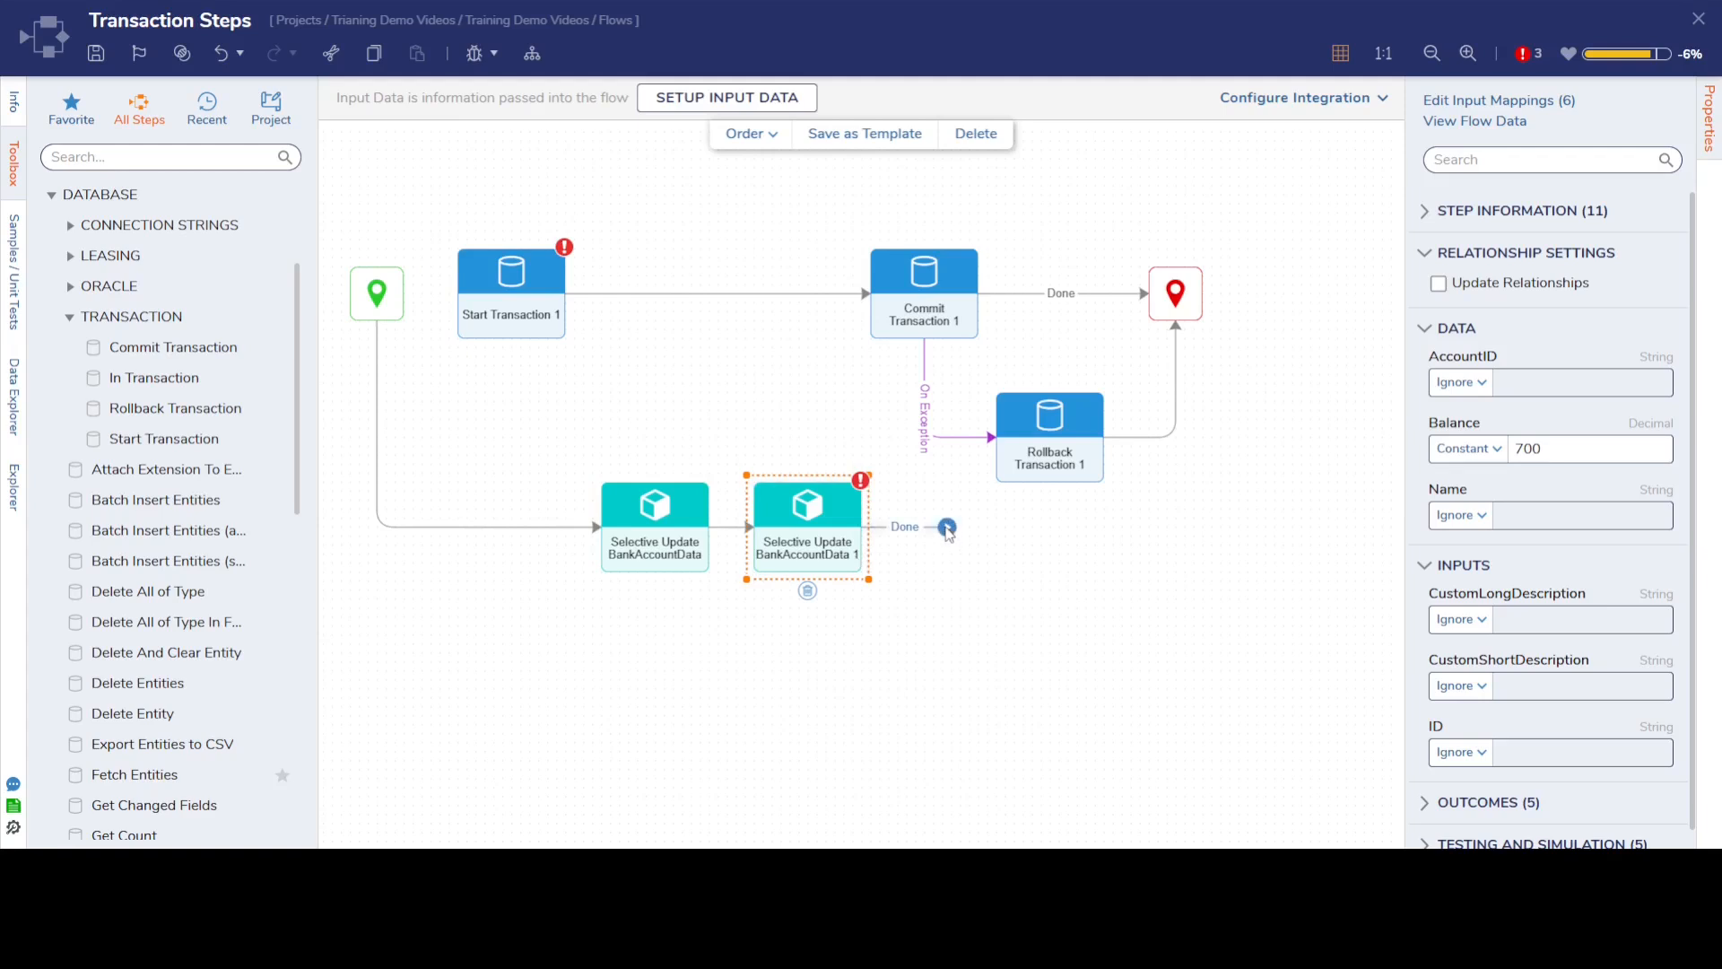
left_click_drag(946, 528, 1203, 334)
left_click(1019, 677)
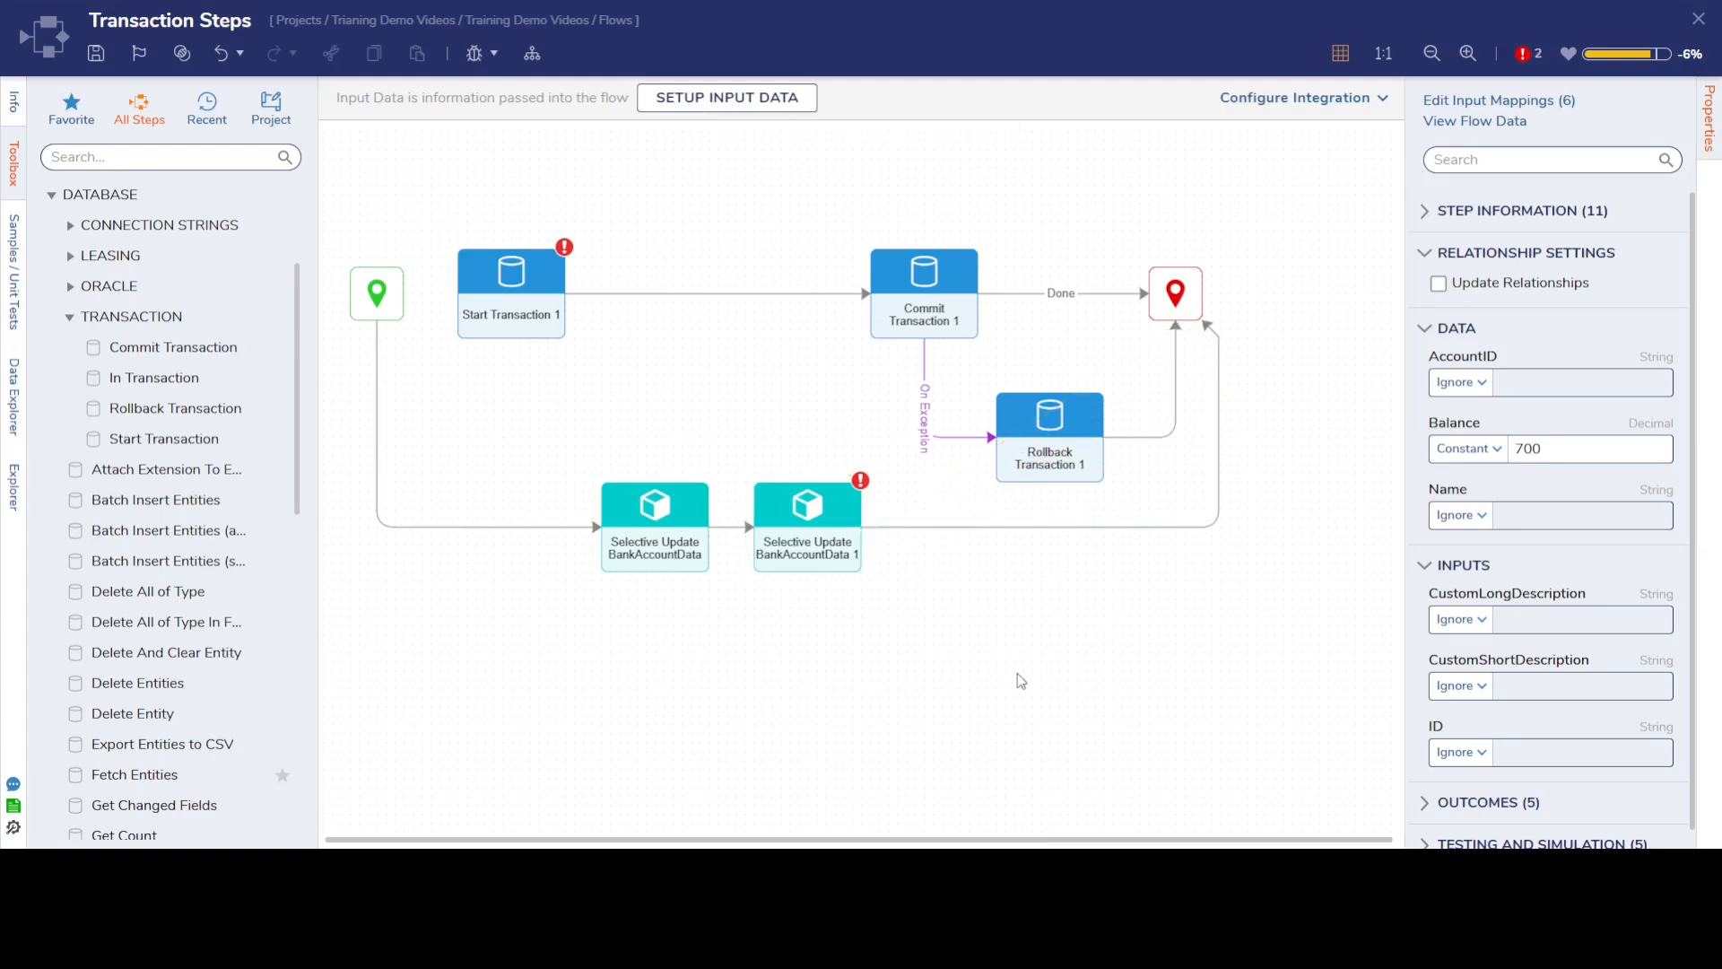
- Debug the rerouted flow without the transaction steps and refresh the bank account report
left_click(474, 53)
left_click(1364, 357)
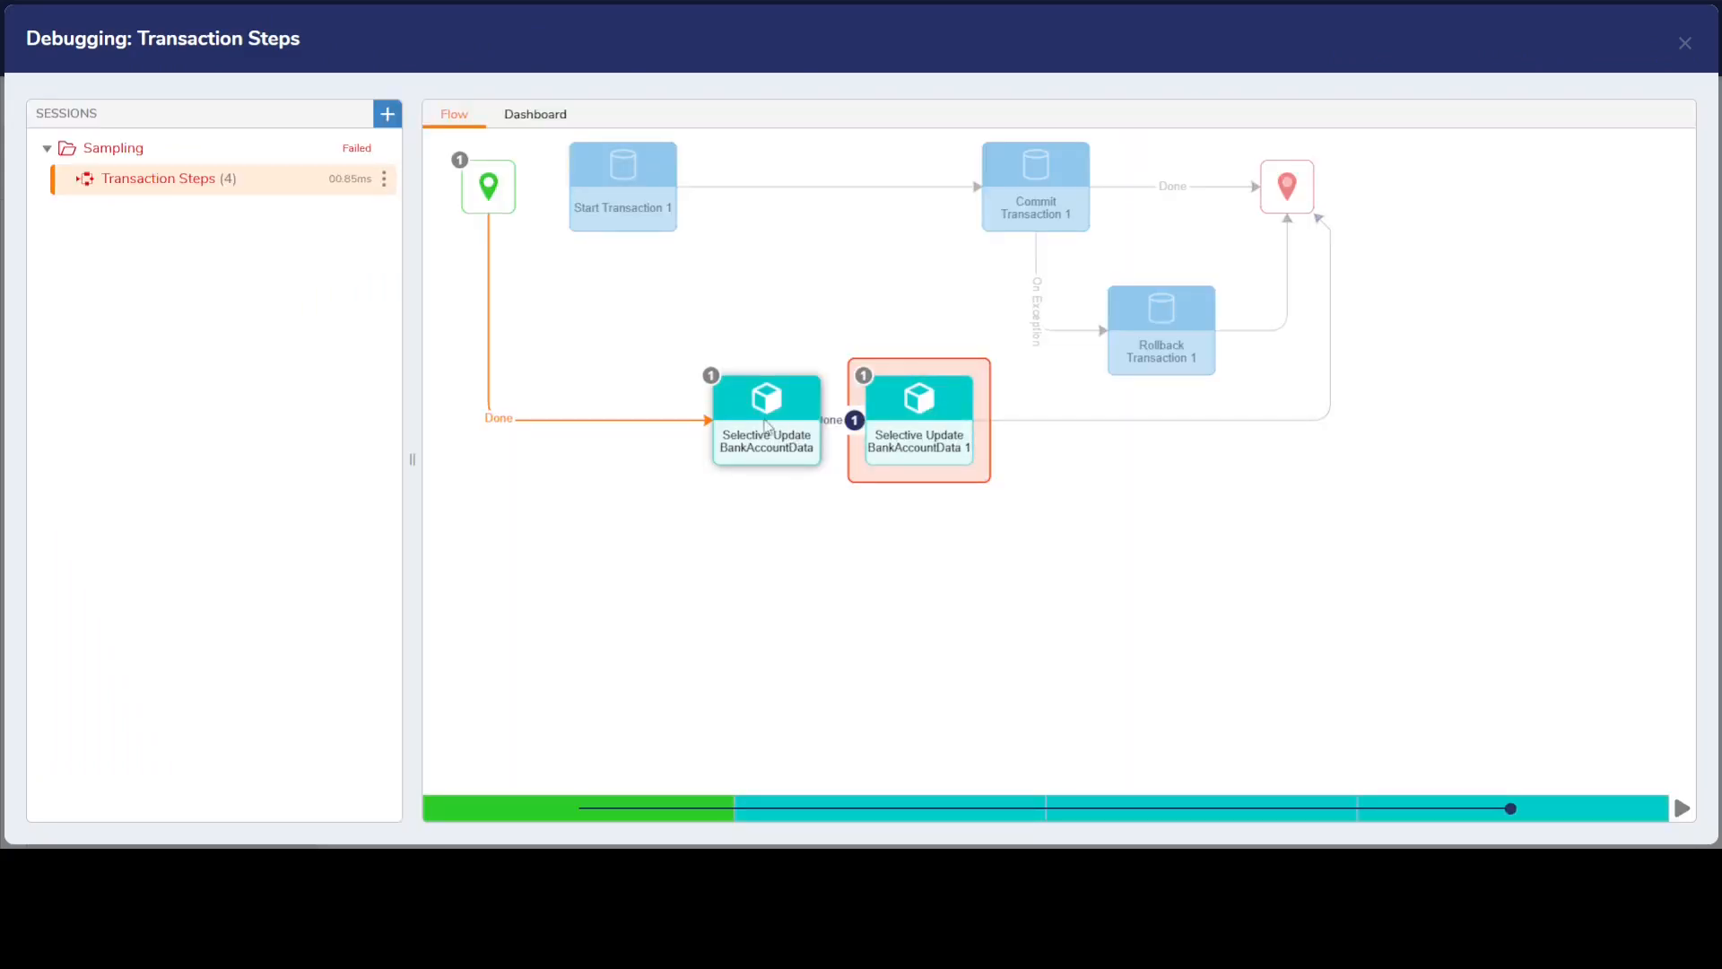
left_click(1685, 43)
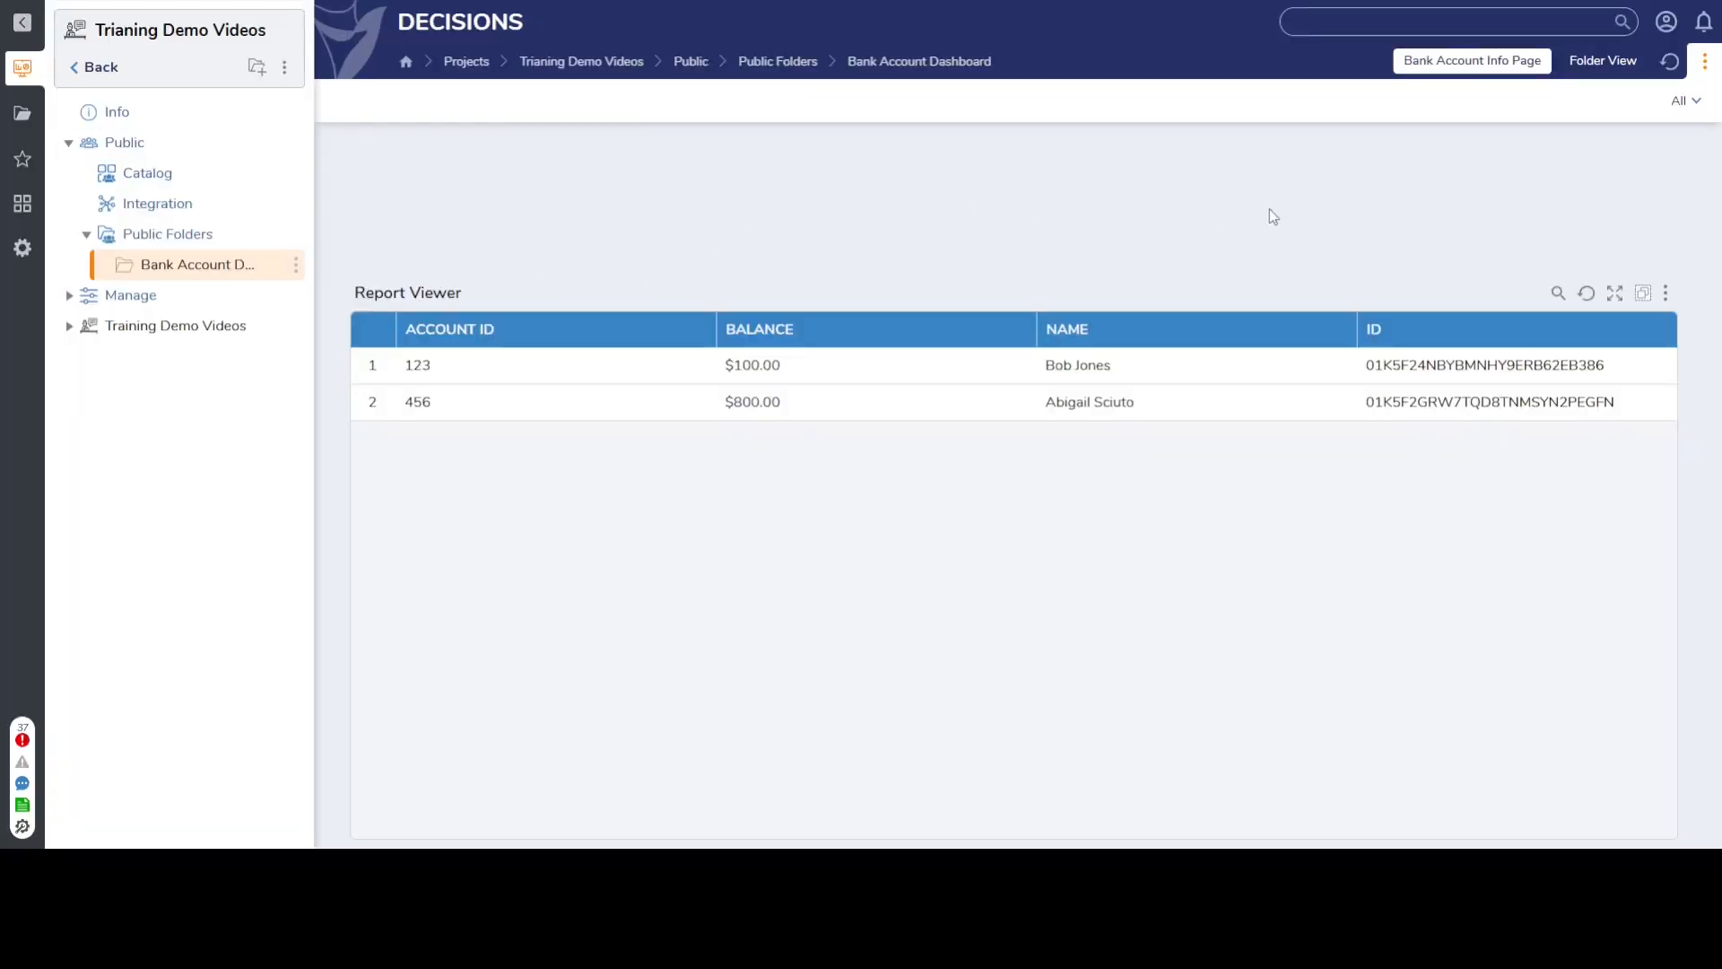
left_click(1586, 295)
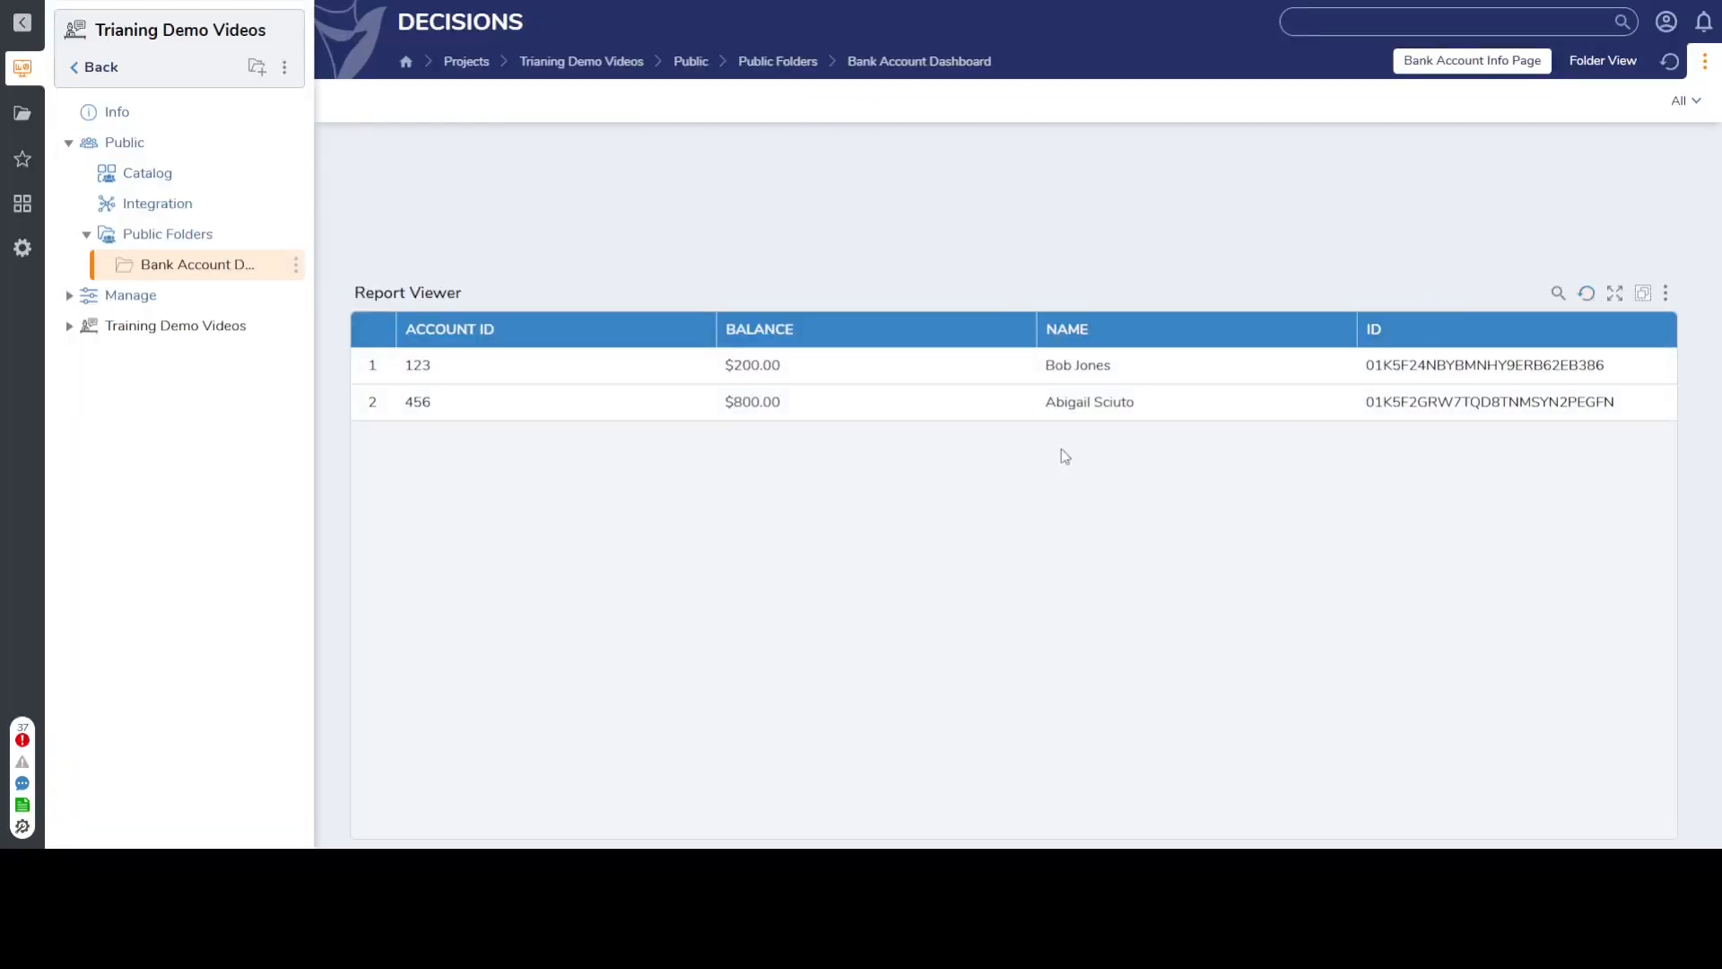
- Compare the balances of both bank accounts in the refreshed report
left_click_drag(734, 401, 783, 406)
left_click(737, 404)
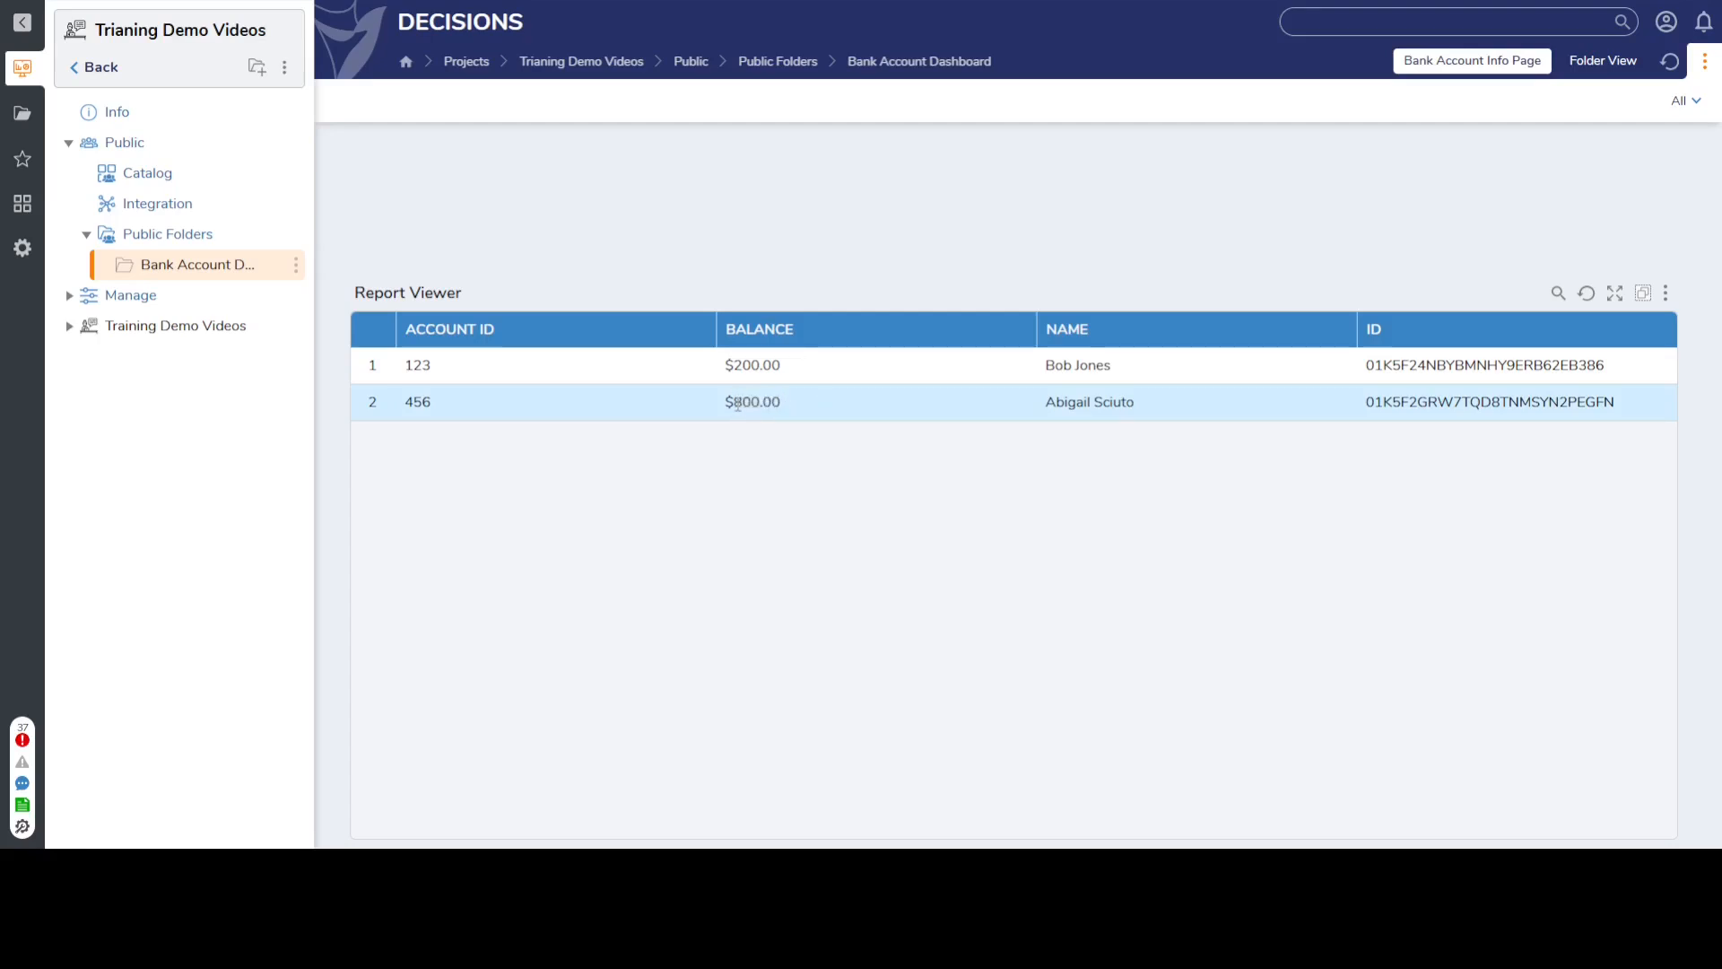
left_click_drag(735, 365, 781, 367)
left_click(735, 367)
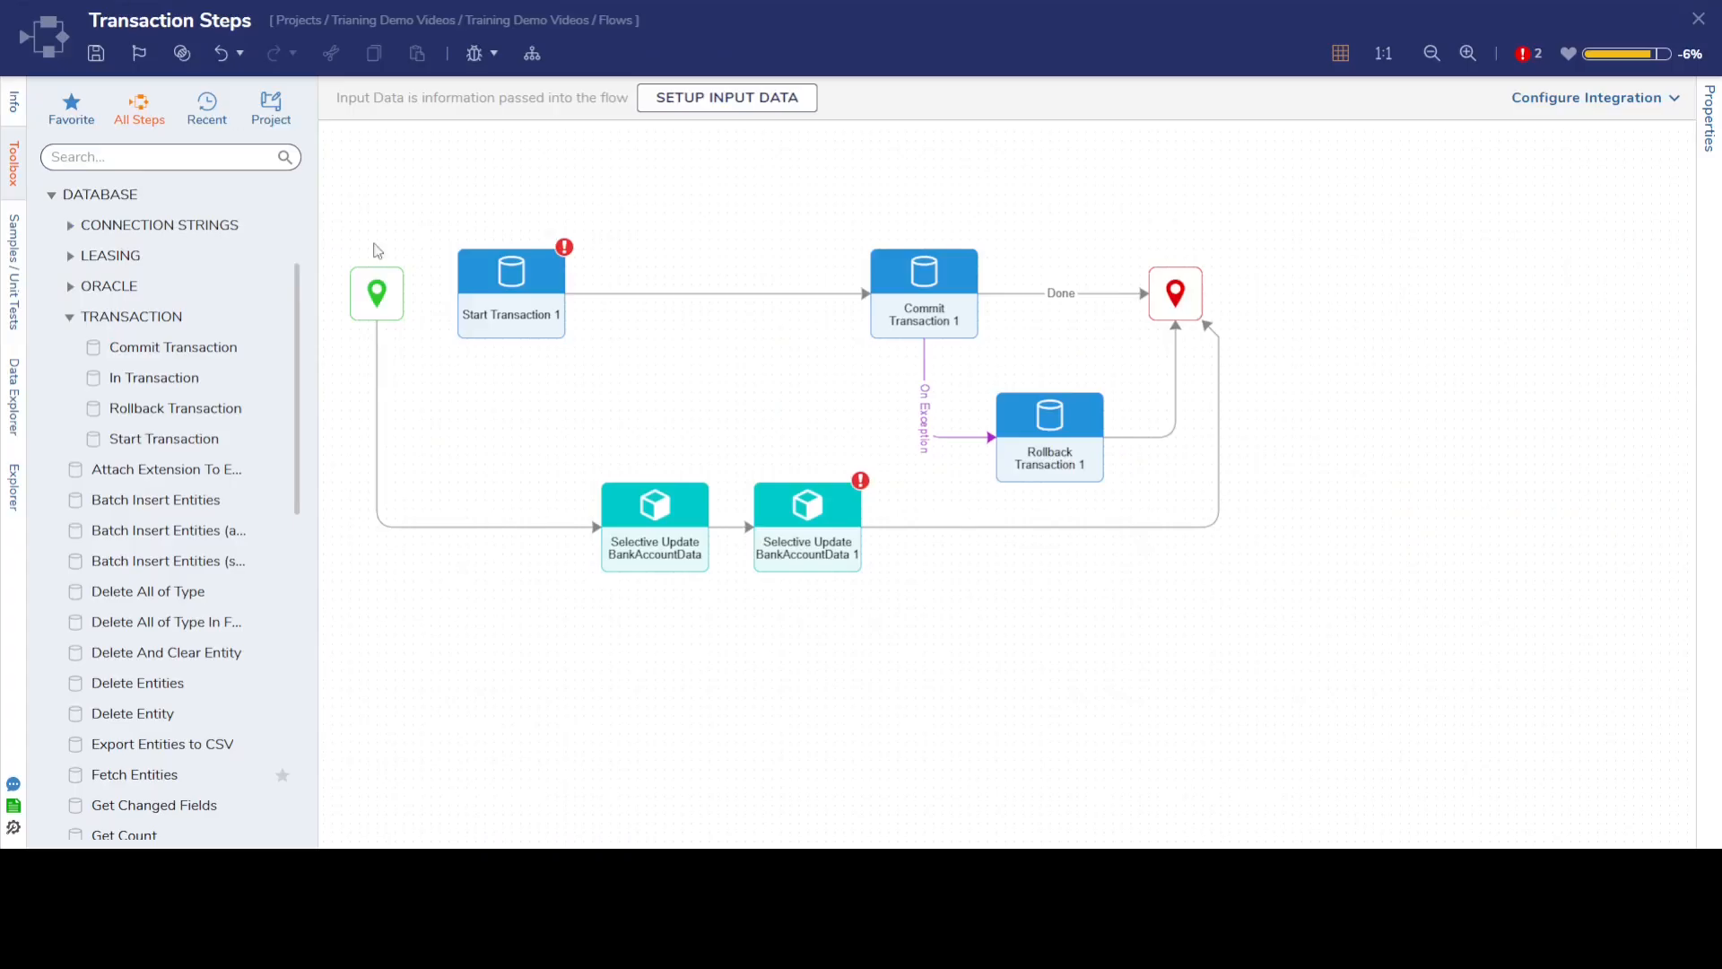
- Reconnect the flow from its start through Start Transaction 1 and both Selective Update steps to Commit Transaction 1, removing the bypass connections
left_click(375, 544)
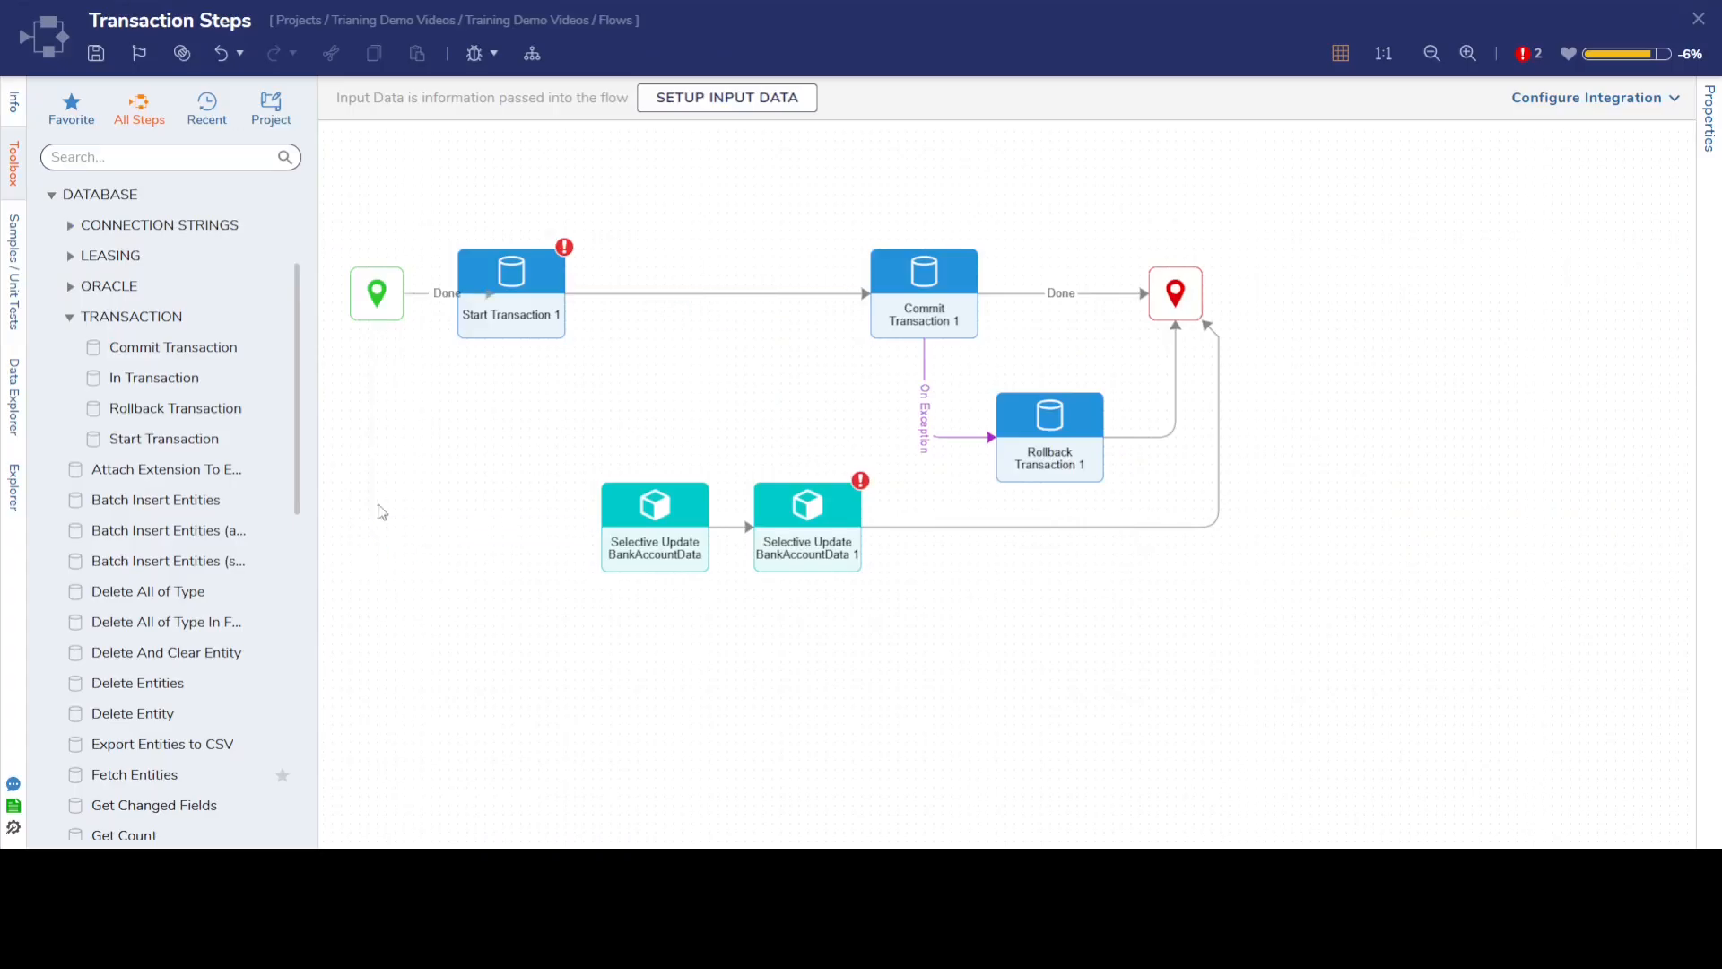
left_click_drag(404, 293, 466, 303)
left_click(707, 308)
left_click_drag(635, 322, 610, 529)
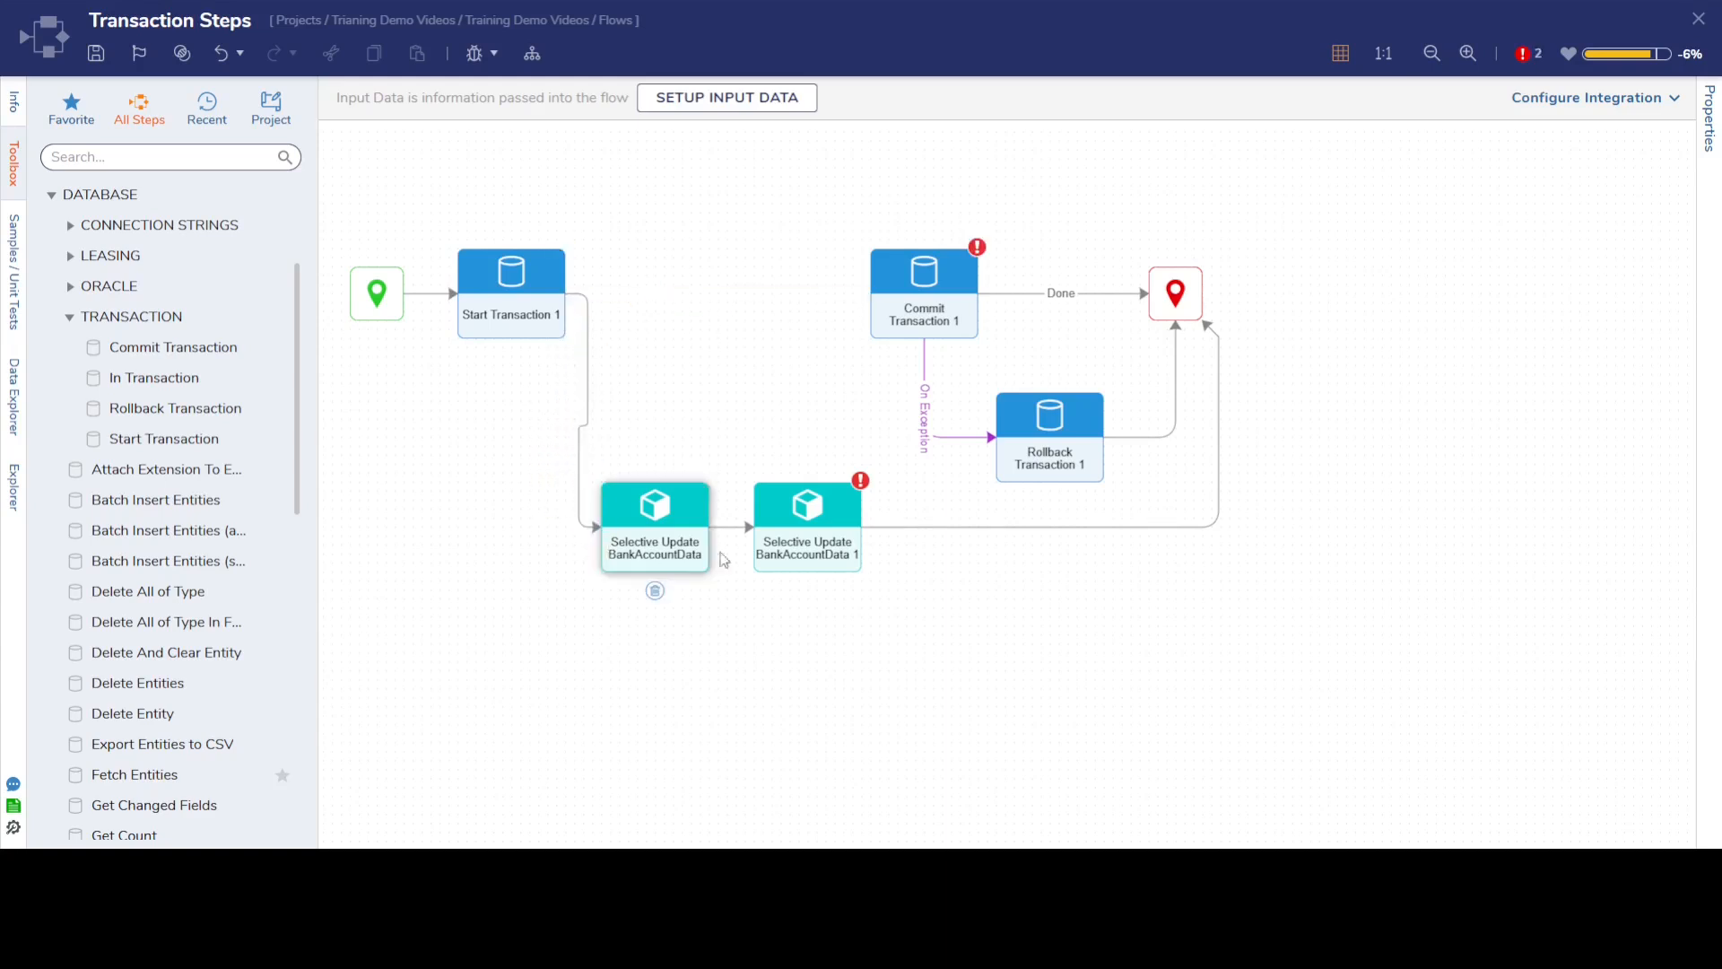
left_click(1134, 539)
left_click_drag(914, 538, 868, 309)
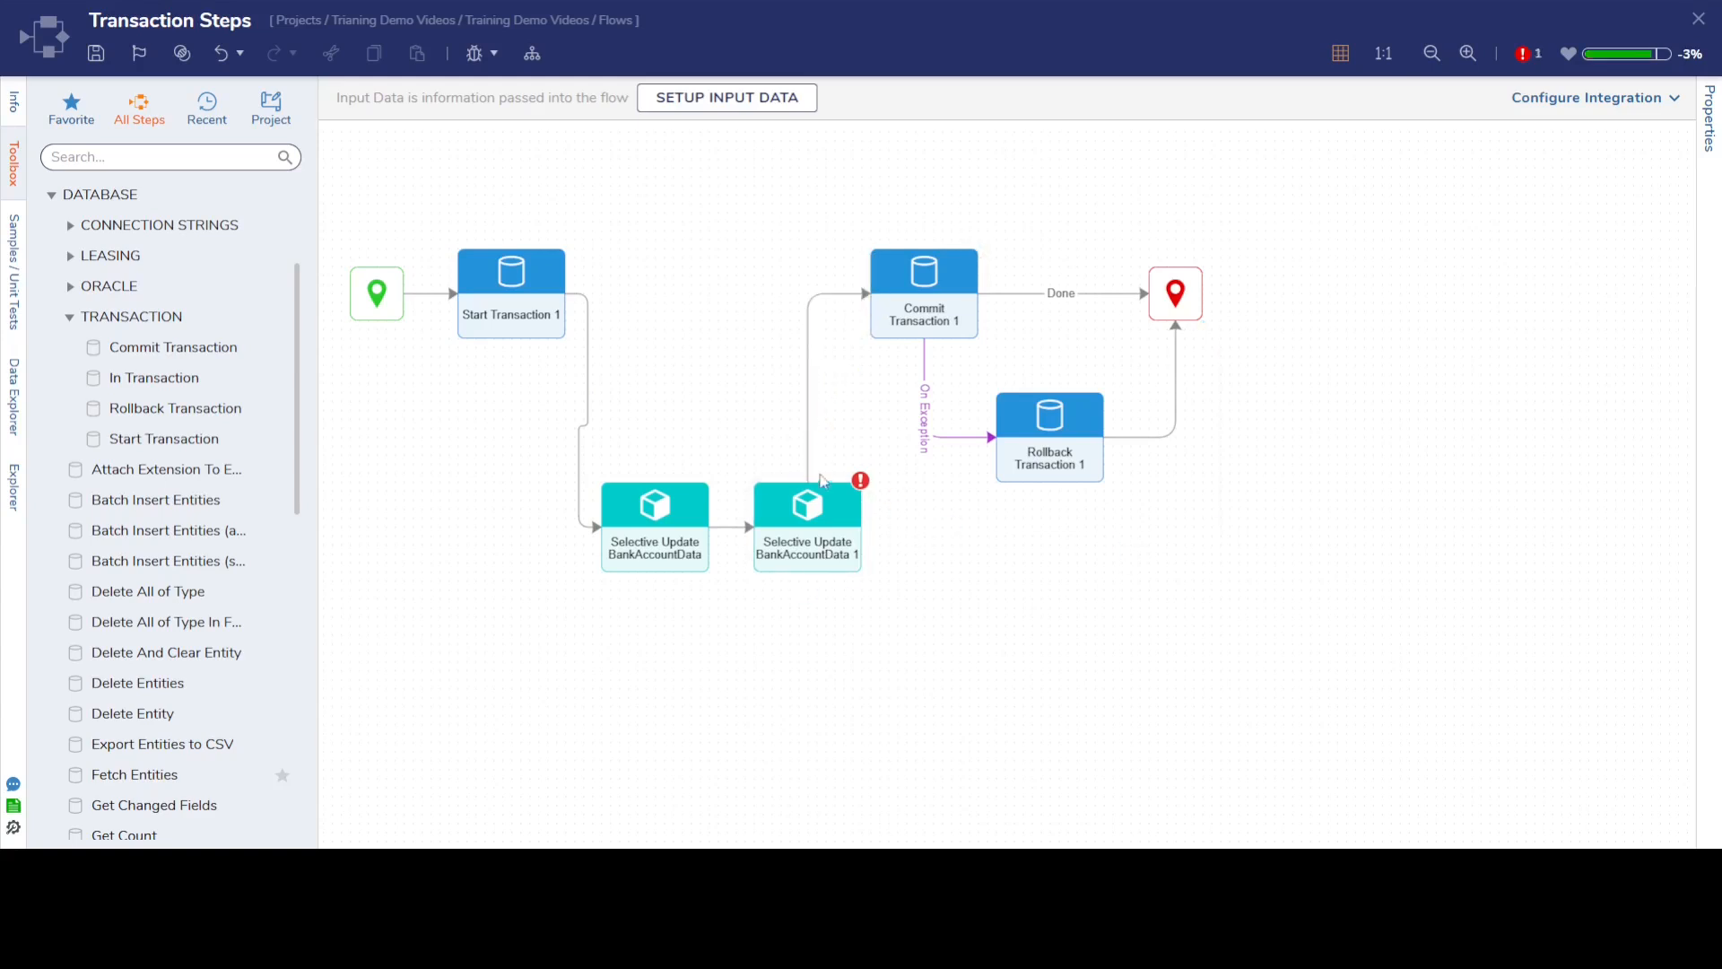
- Move both Selective Update steps together back into the main row between Start Transaction 1 and Commit Transaction 1
left_click_drag(622, 449, 812, 328)
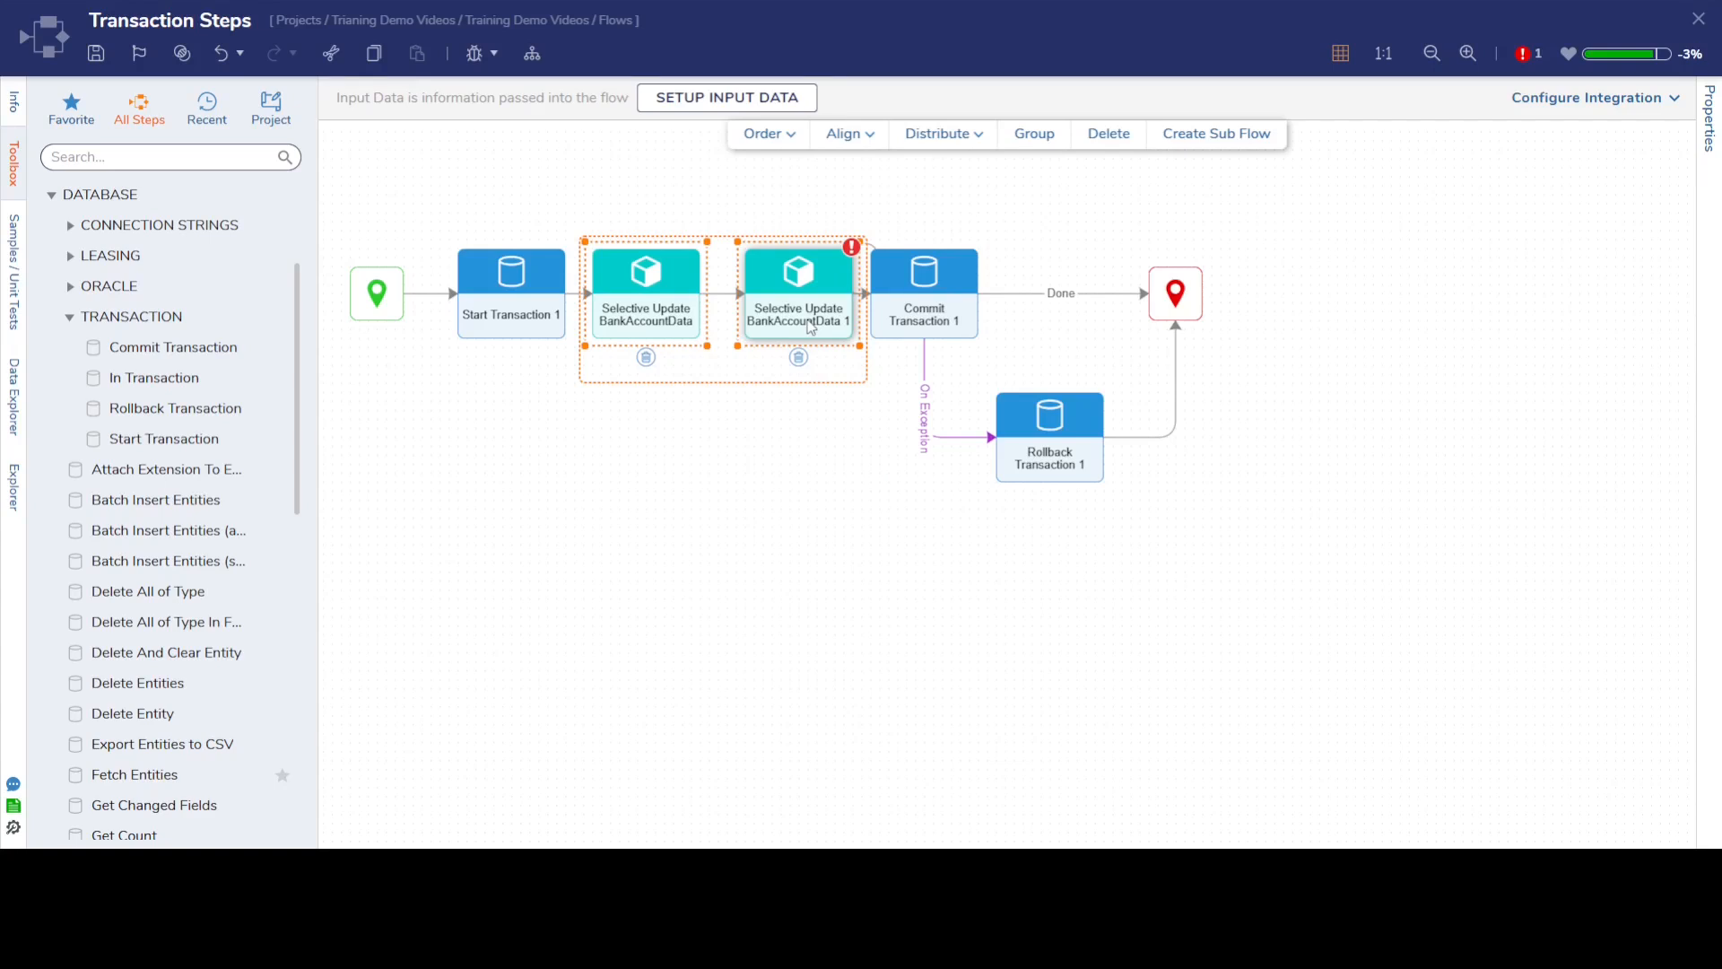
left_click_drag(804, 322, 803, 322)
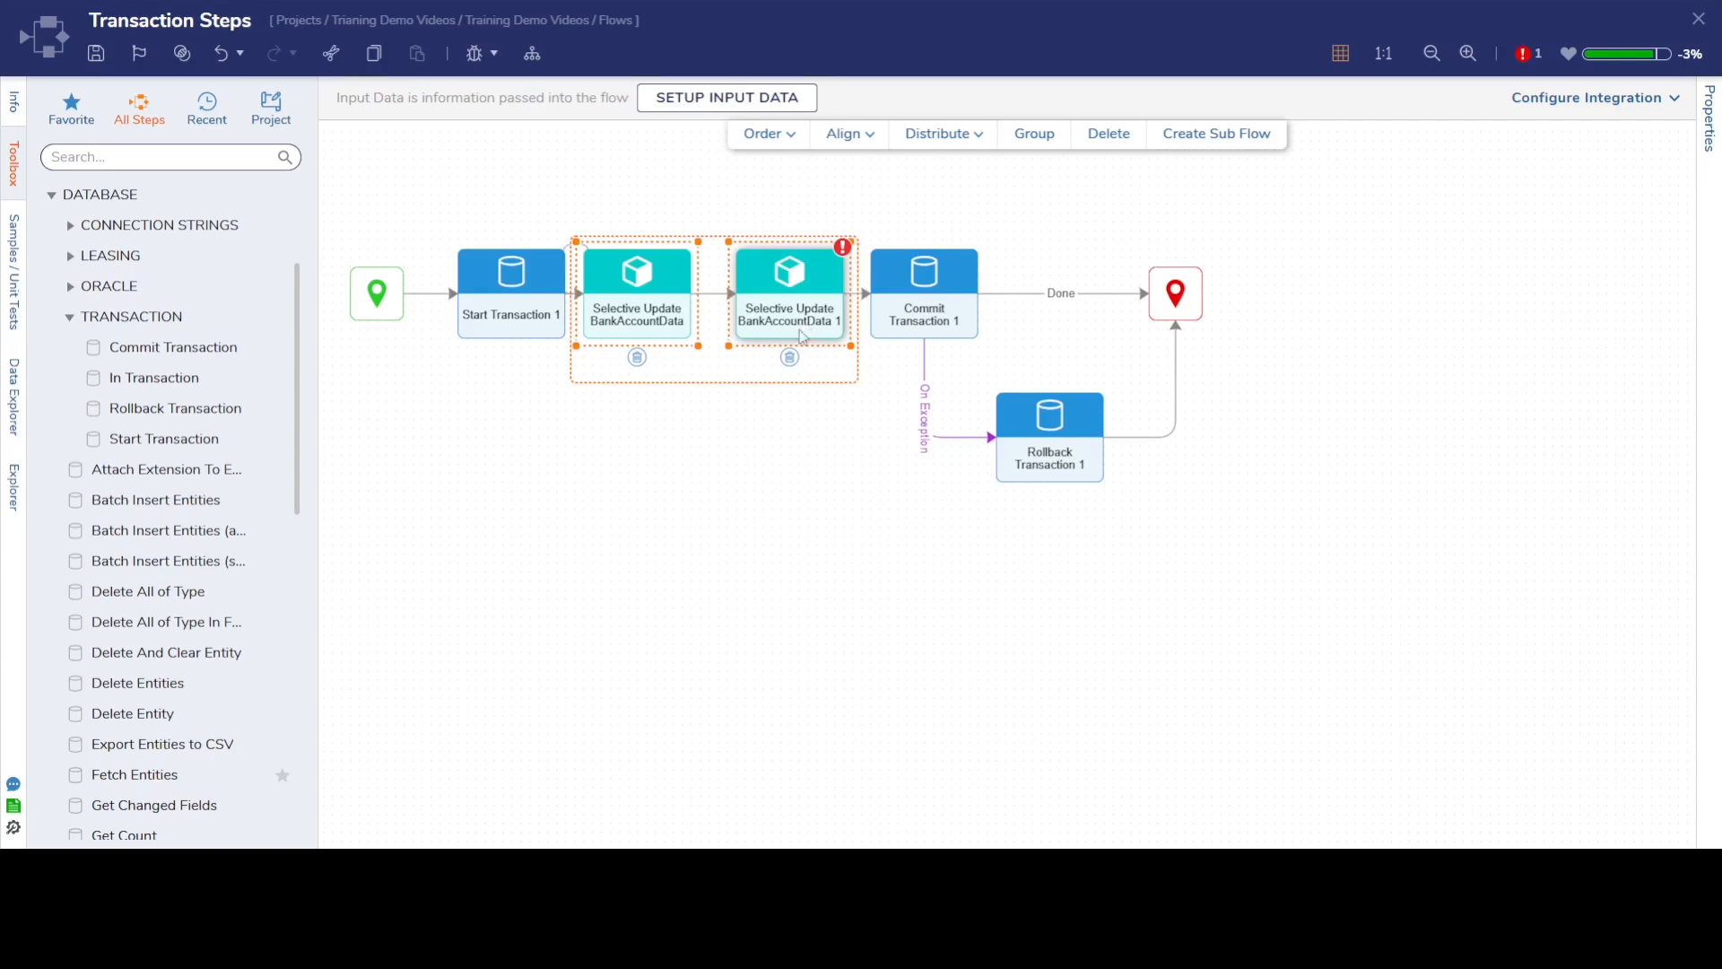
left_click(784, 484)
- Map the ID input of the Selective Update BankAccountData 1 step to Constant and paste the bank account's record ID
left_click(789, 291)
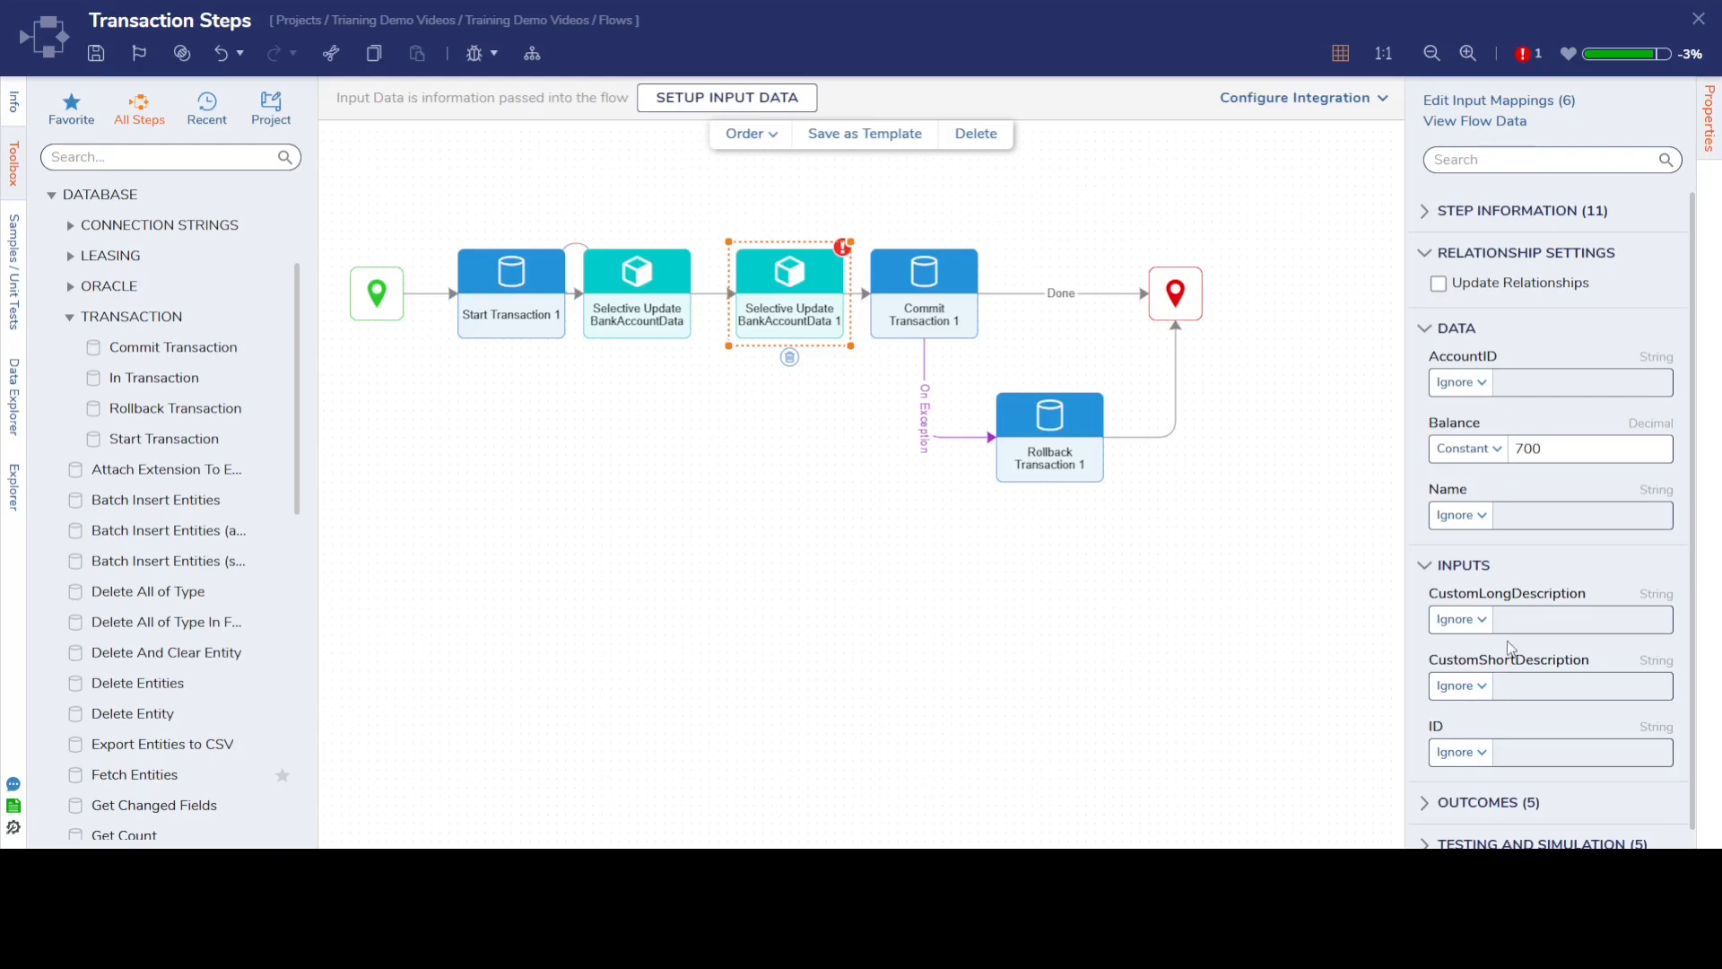
scroll(1511, 647, "down", 1)
left_click(1462, 734)
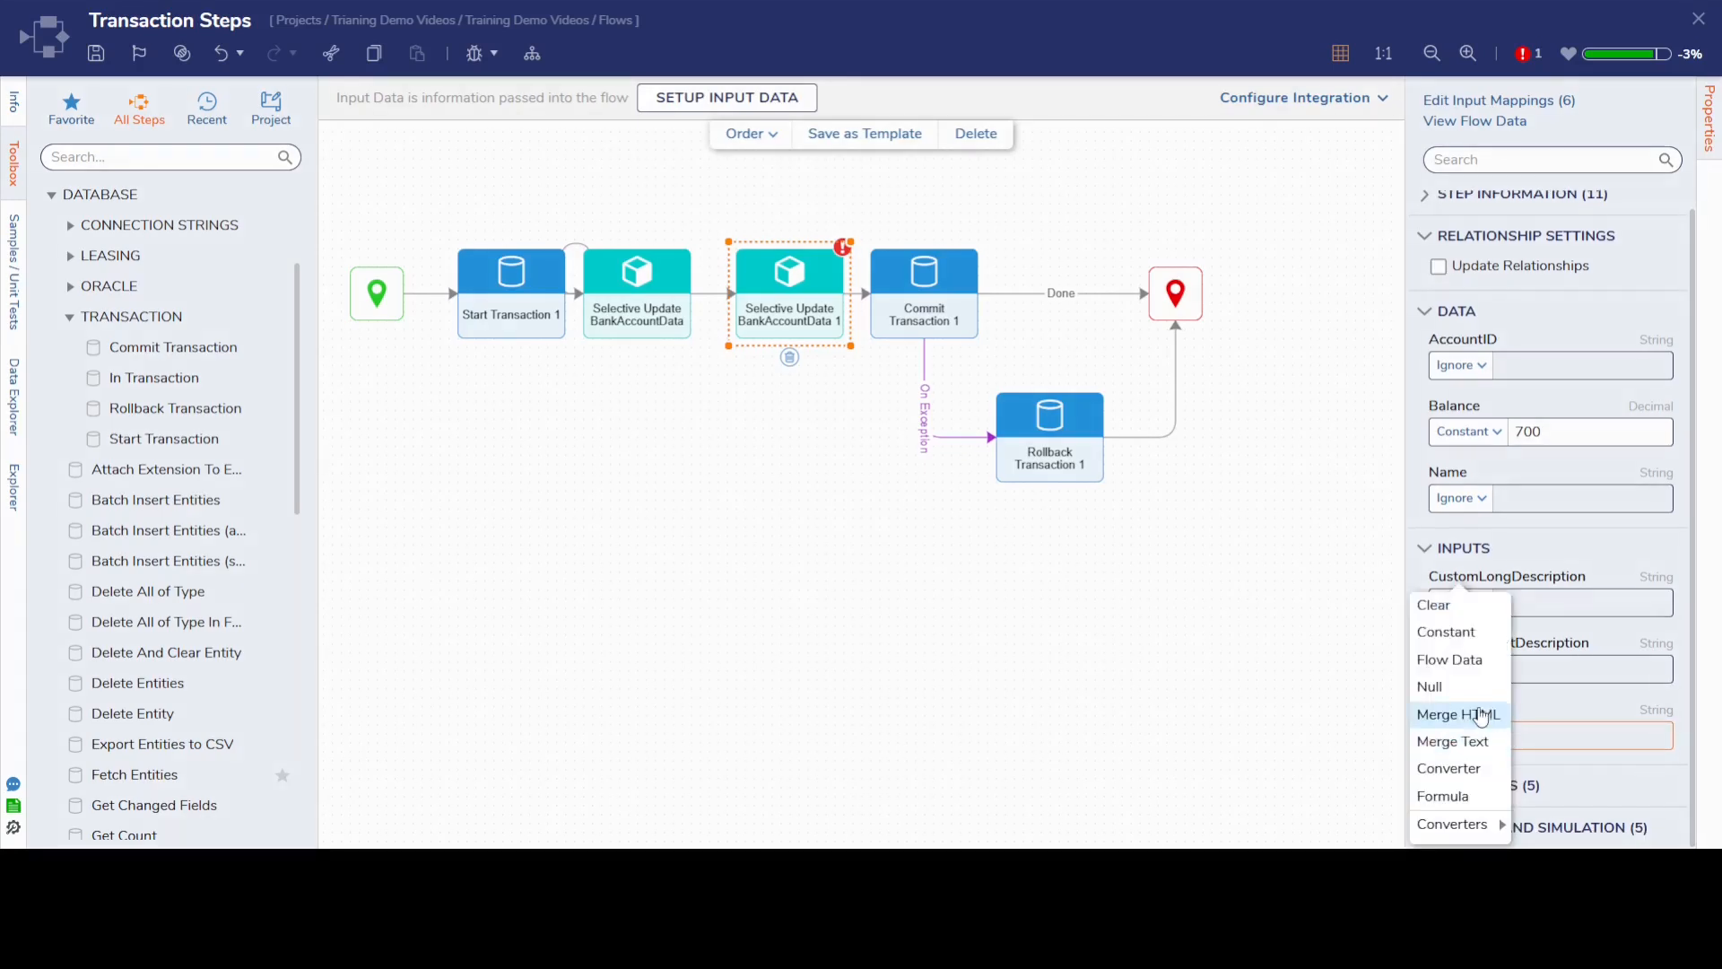
left_click(1446, 631)
left_click(1559, 737)
key("ctrl+v")
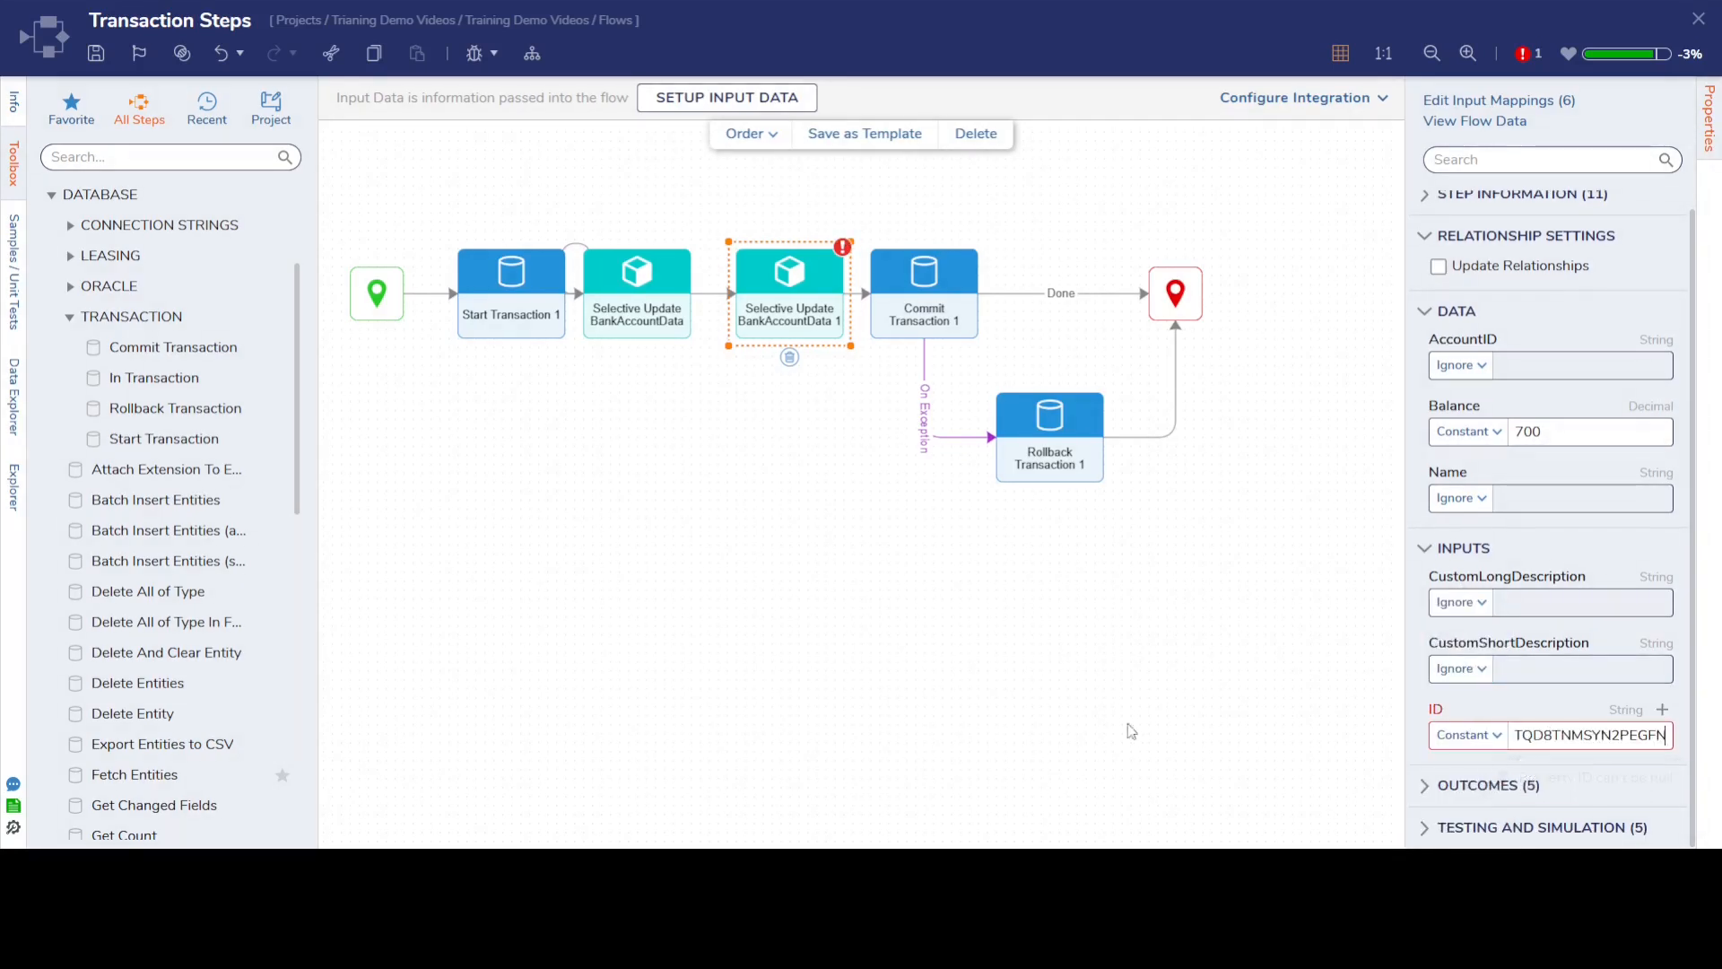
left_click(1011, 672)
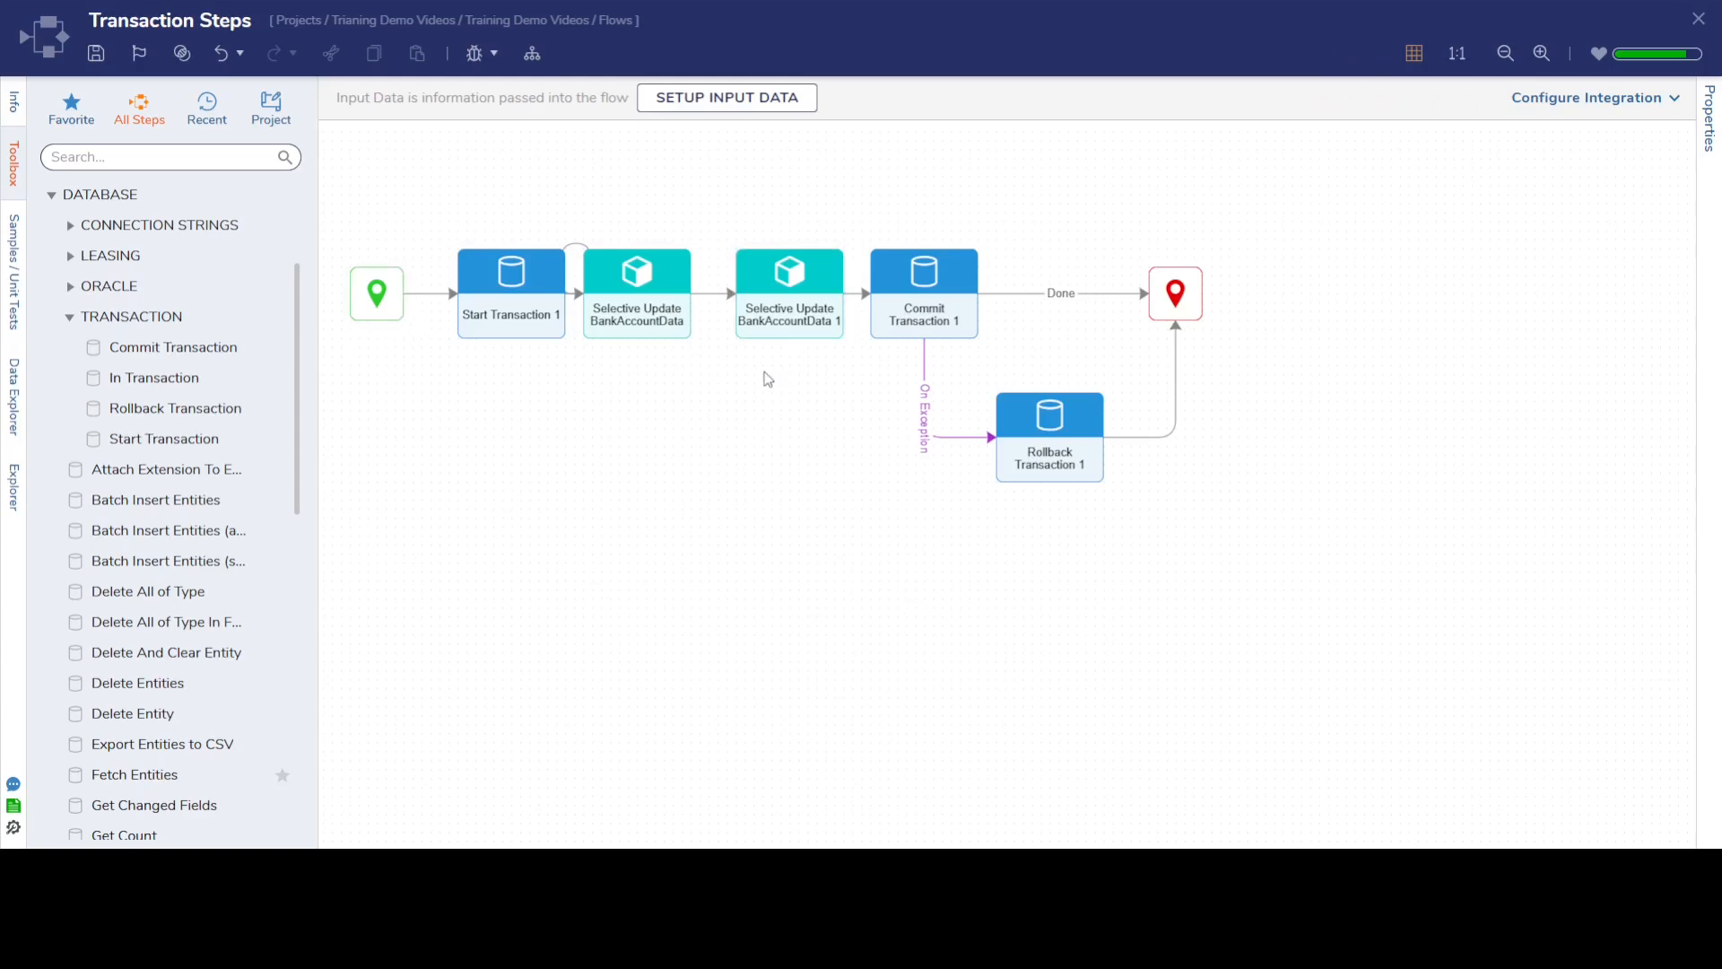
- Shift Start Transaction 1 slightly towards the flow's start to widen its gap to the first Selective Update step
left_click_drag(502, 321, 493, 321)
left_click(443, 352)
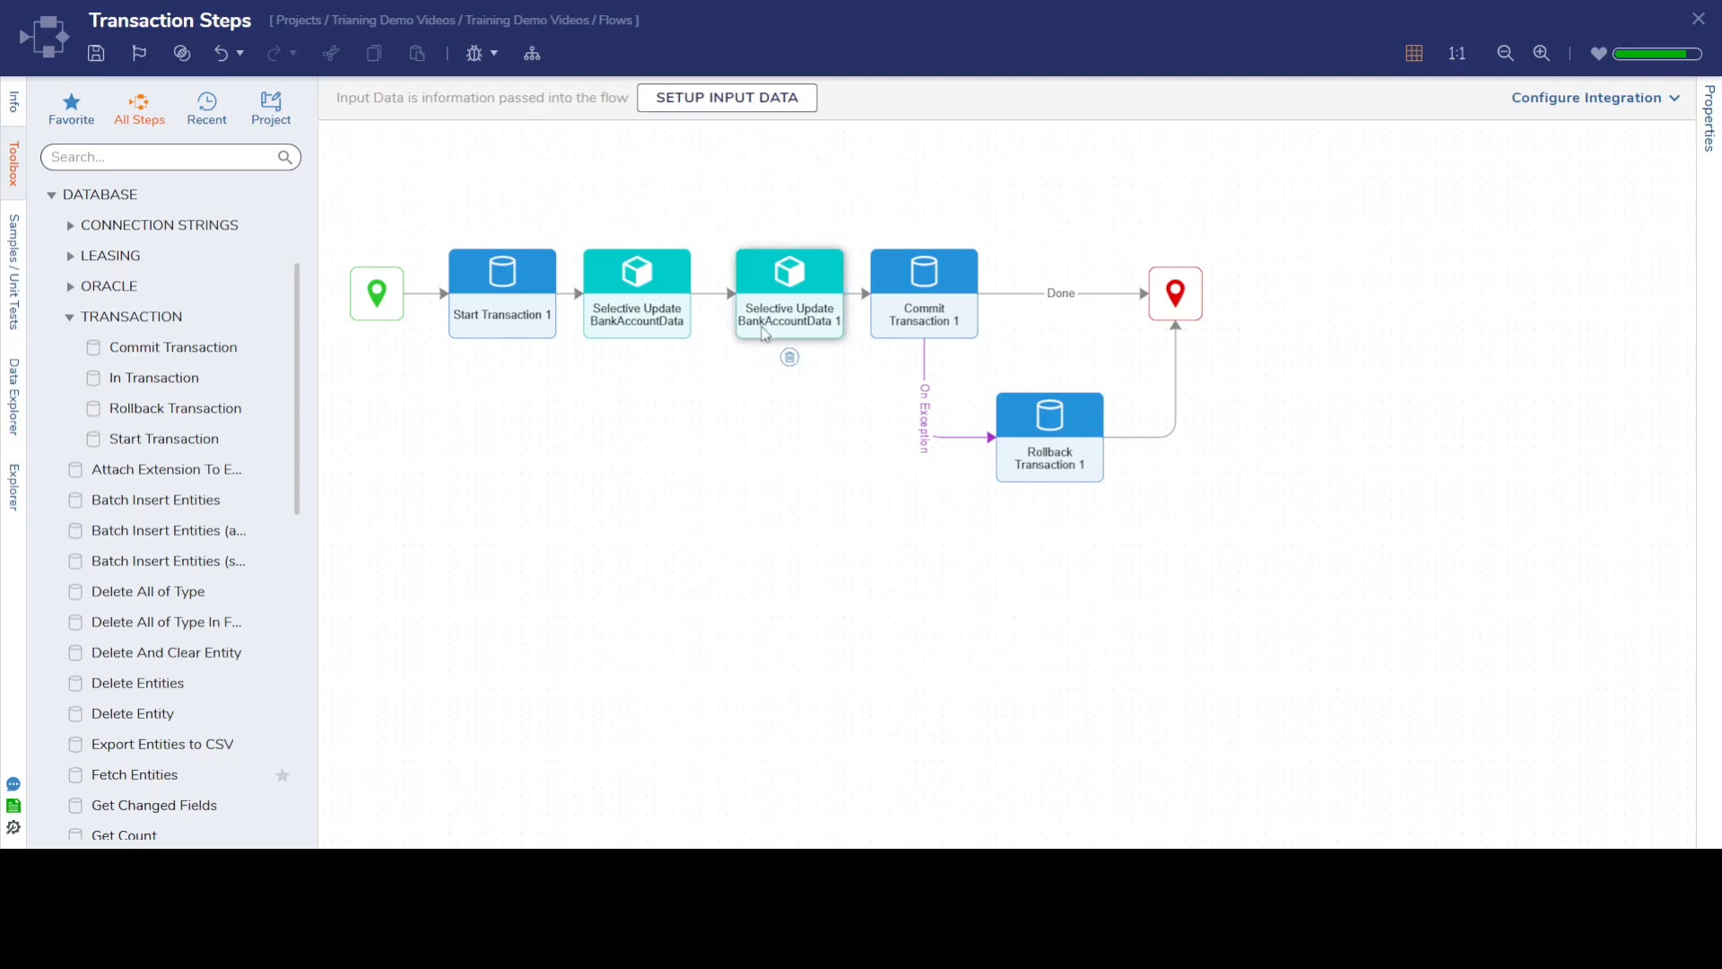